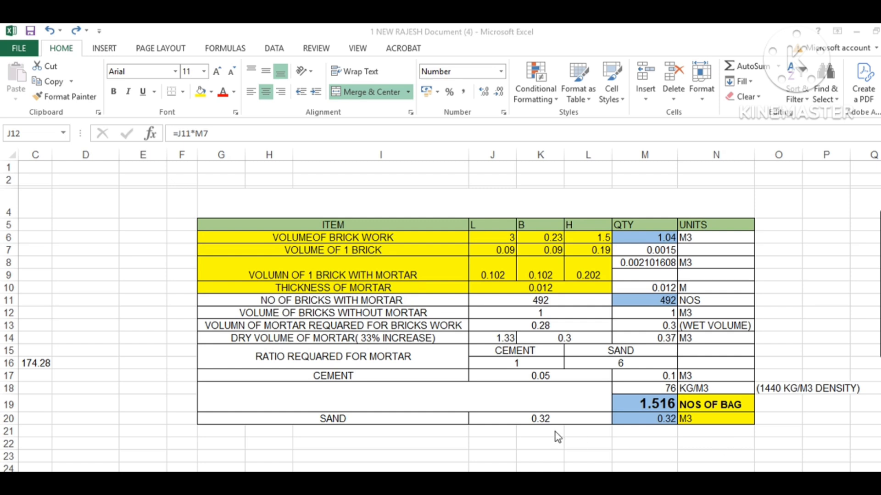
- Examine the brick work volume formula, its length, breadth and height inputs, and the cement bag and sand quantity cells
click(456, 394)
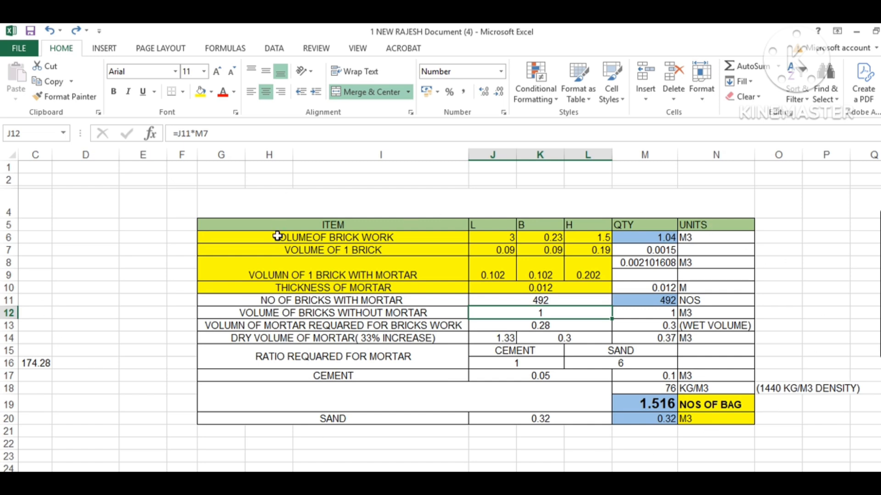
click(642, 238)
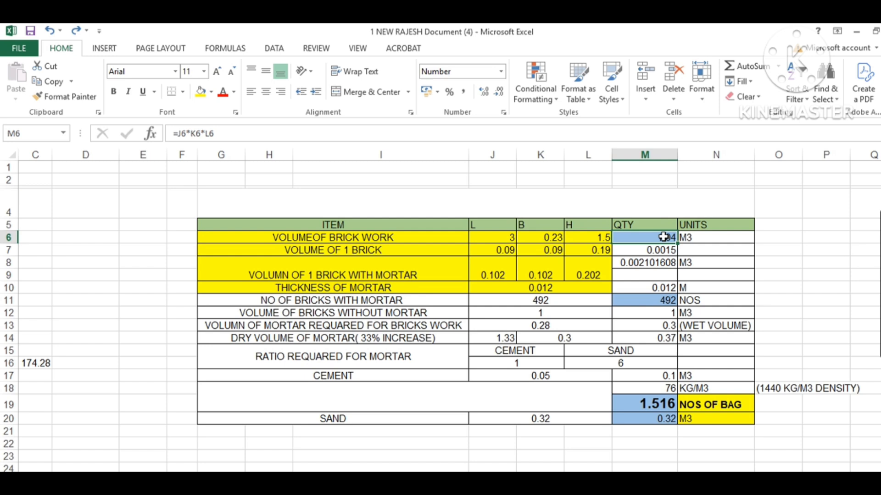
double_click(663, 237)
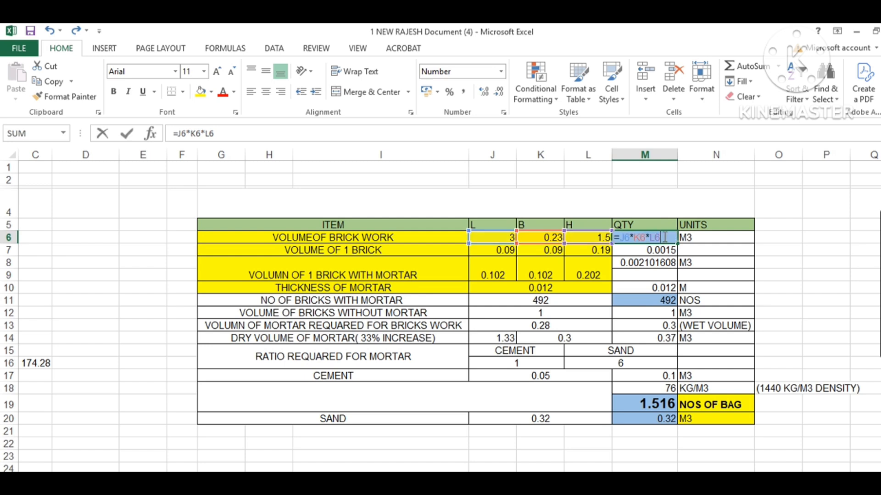
key(Return)
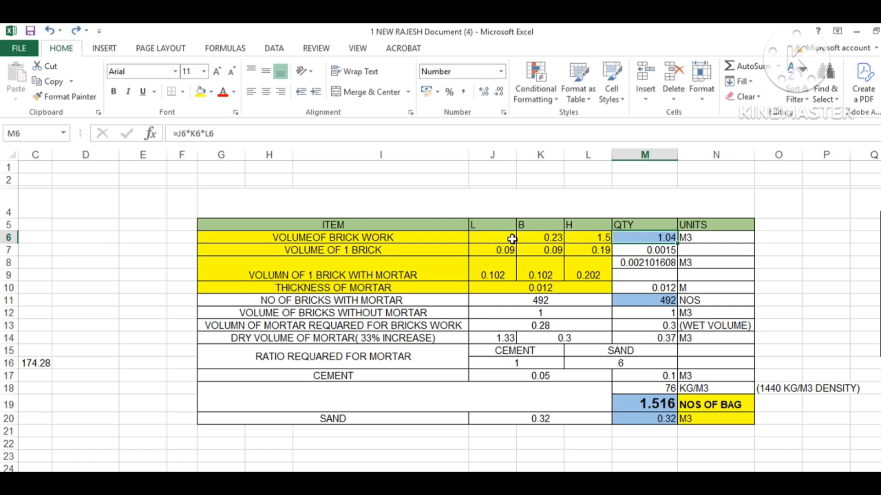
click(512, 238)
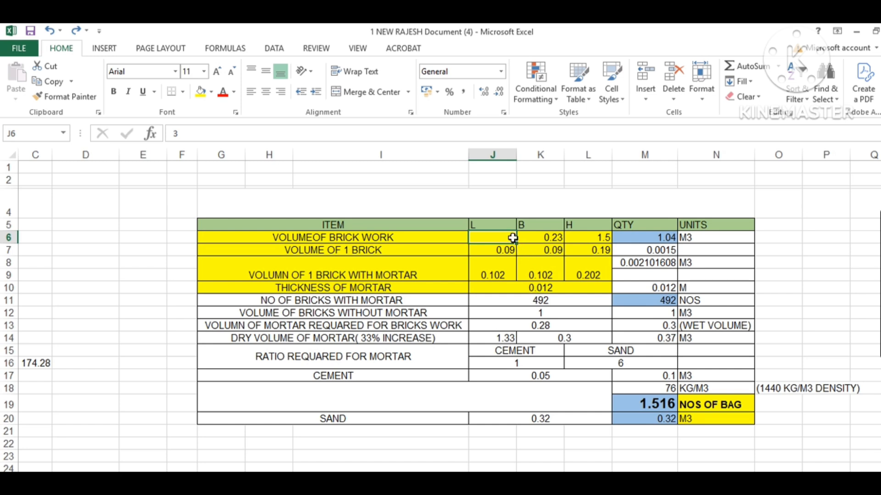
click(545, 235)
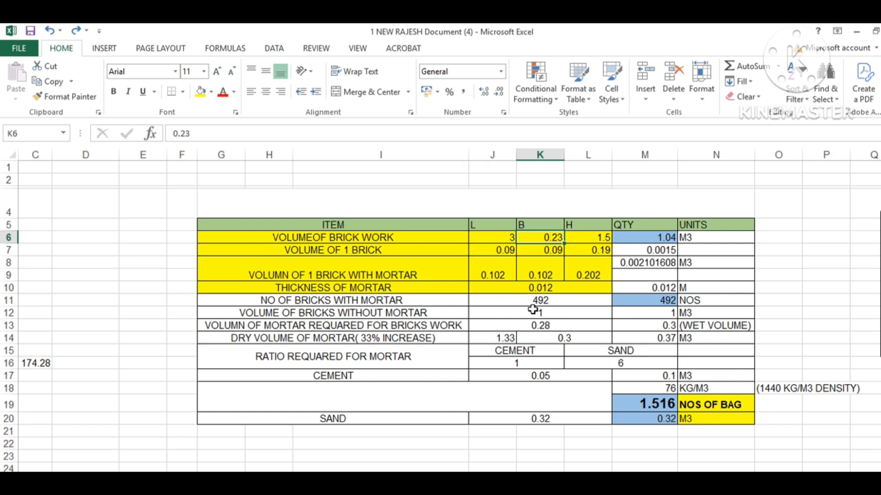
click(597, 237)
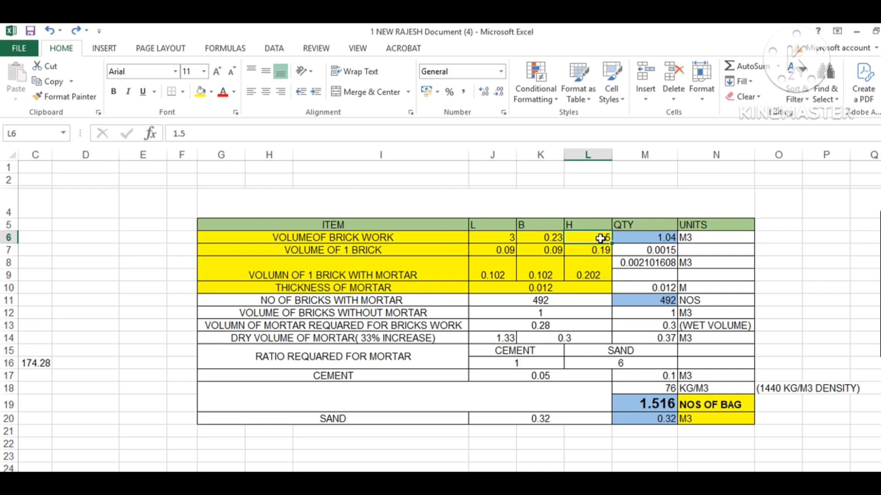
click(645, 227)
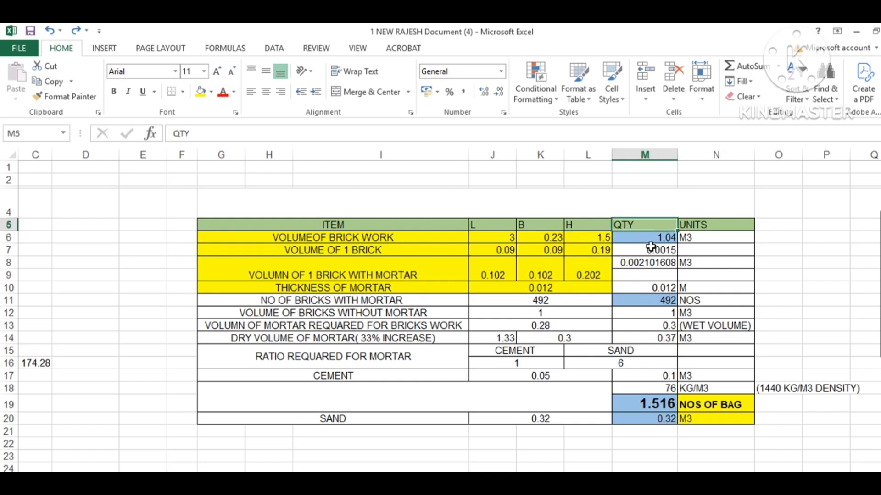
click(659, 238)
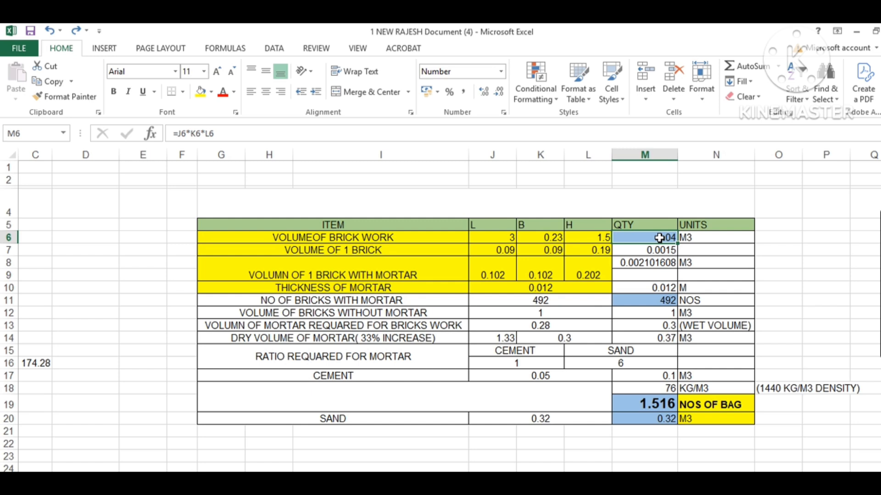
click(643, 404)
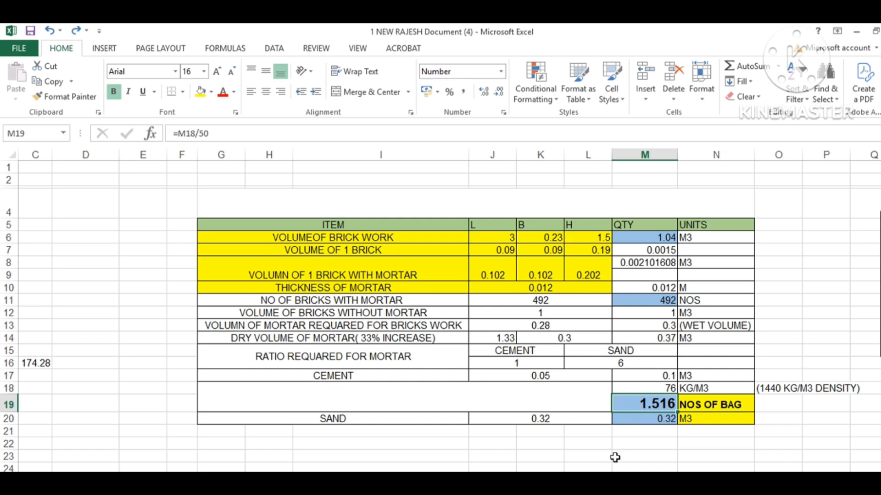
drag(643, 419, 710, 423)
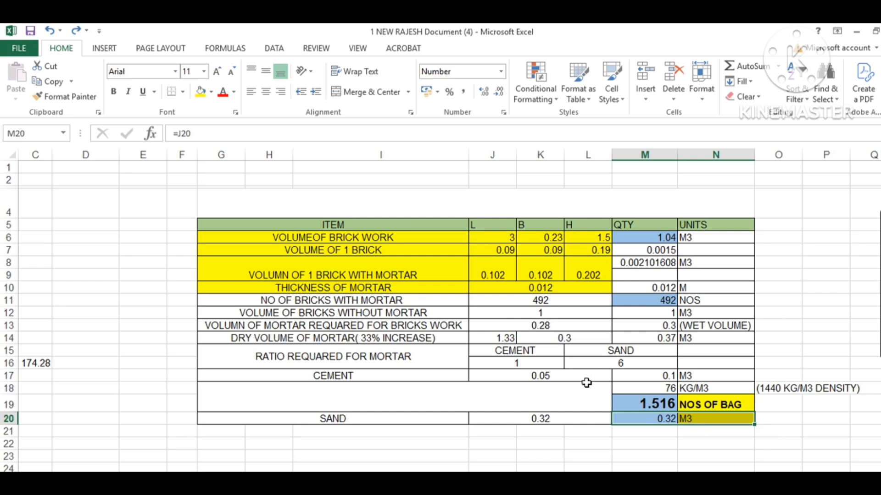
- Replace the yellow fill of the item and dimension cells G6:L10 with white
drag(268, 236, 581, 286)
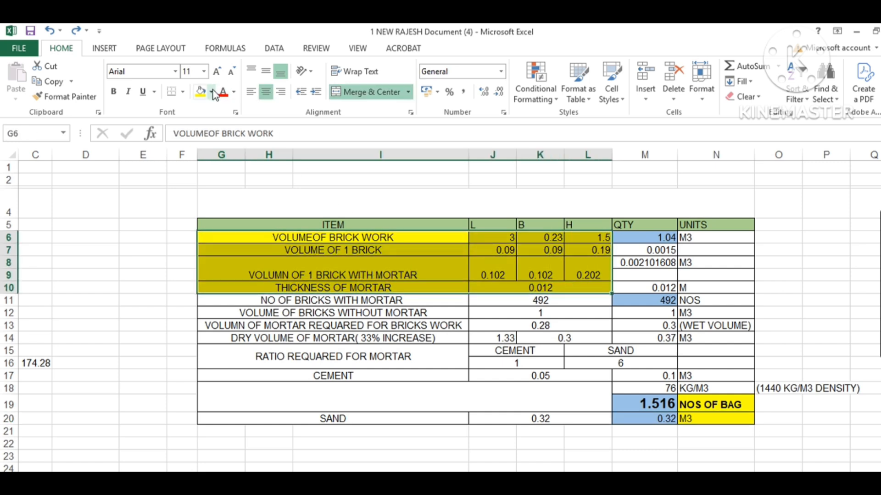
click(211, 91)
click(202, 132)
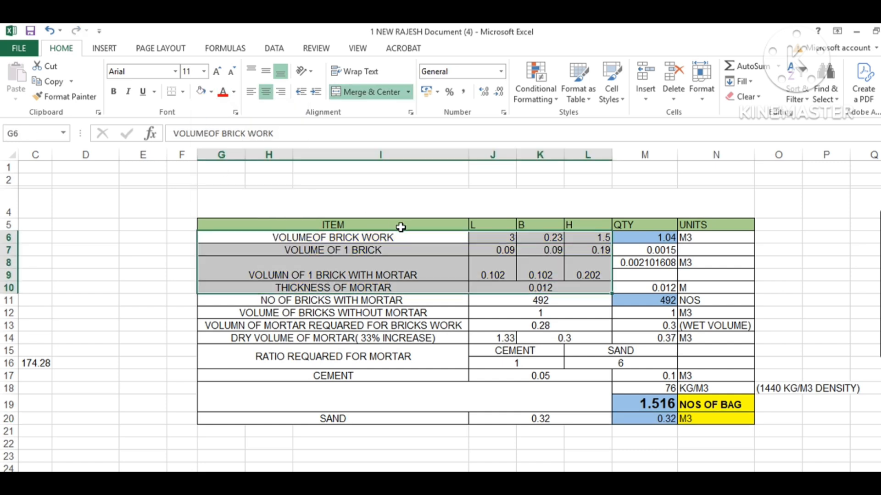
- Fill the whole brick work volume row, from item name to units (G6:N6), with yellow
drag(401, 236, 708, 240)
click(211, 91)
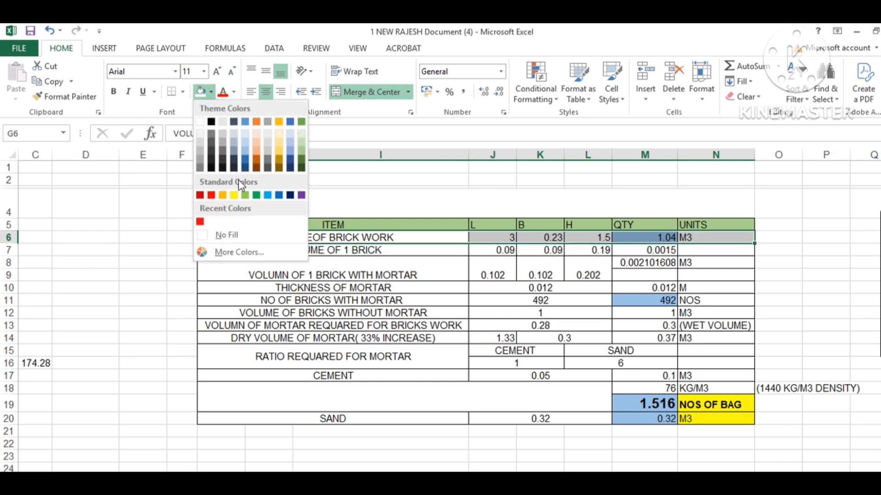
click(234, 191)
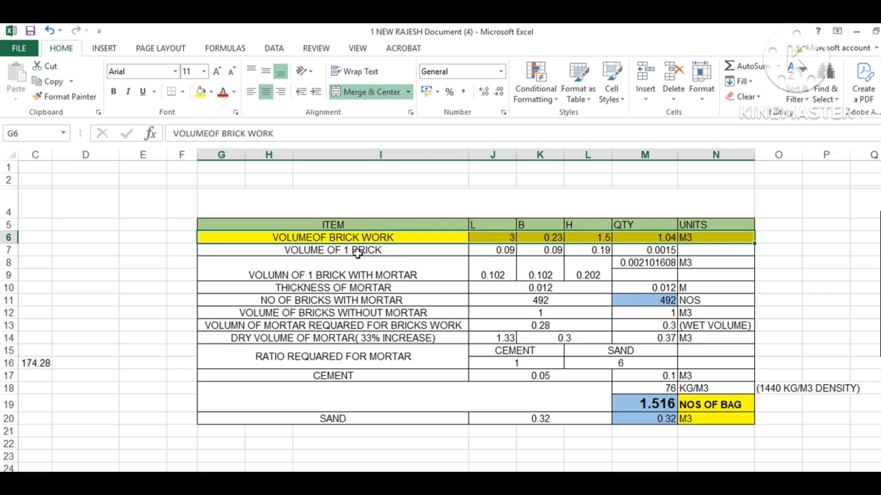
- Fill the volume of 1 brick row, from item name to units (G7:N7), with yellow
drag(364, 252, 724, 247)
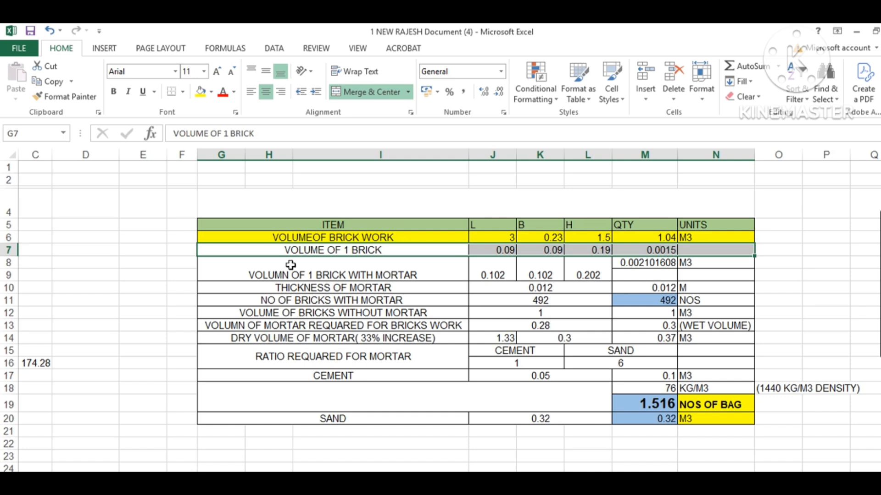
click(314, 271)
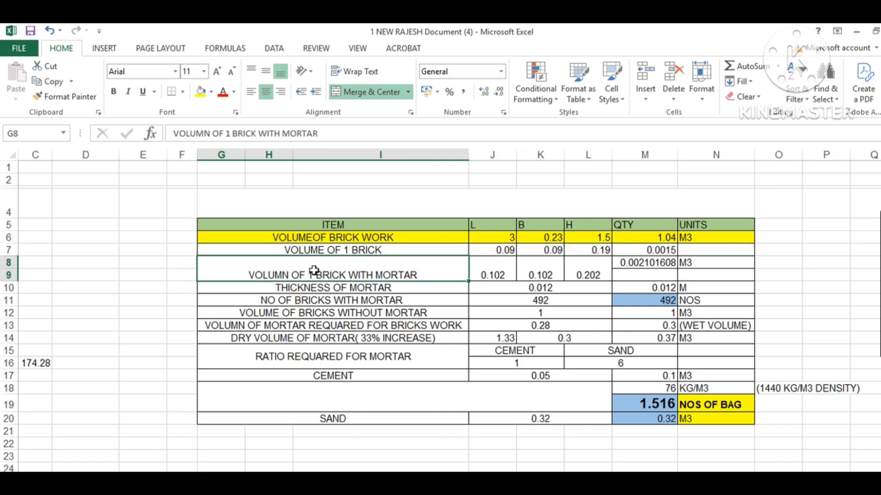
click(357, 254)
drag(357, 254, 714, 252)
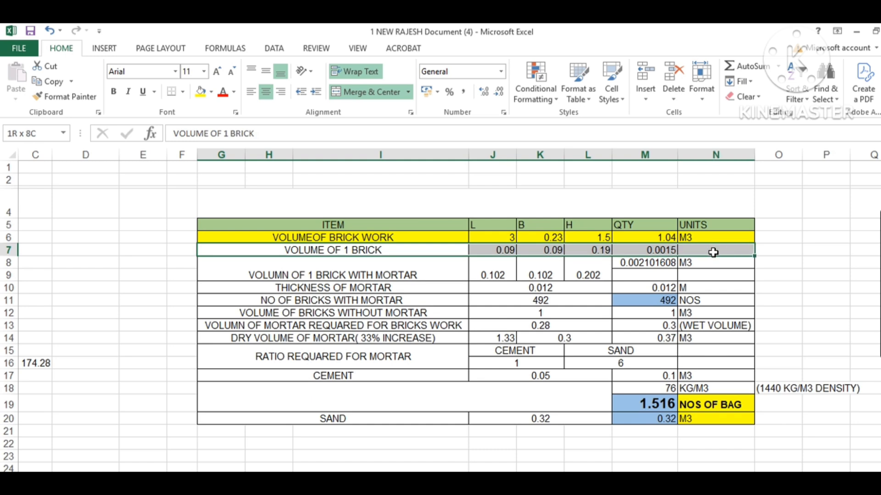
click(201, 91)
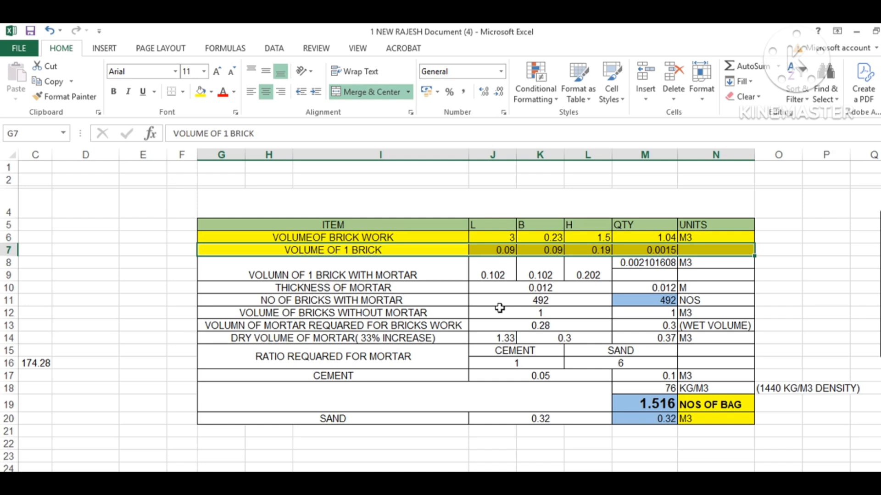
- Inspect the length, breadth, height and quantity formulas in the row for the volume of 1 brick with mortar
double_click(502, 275)
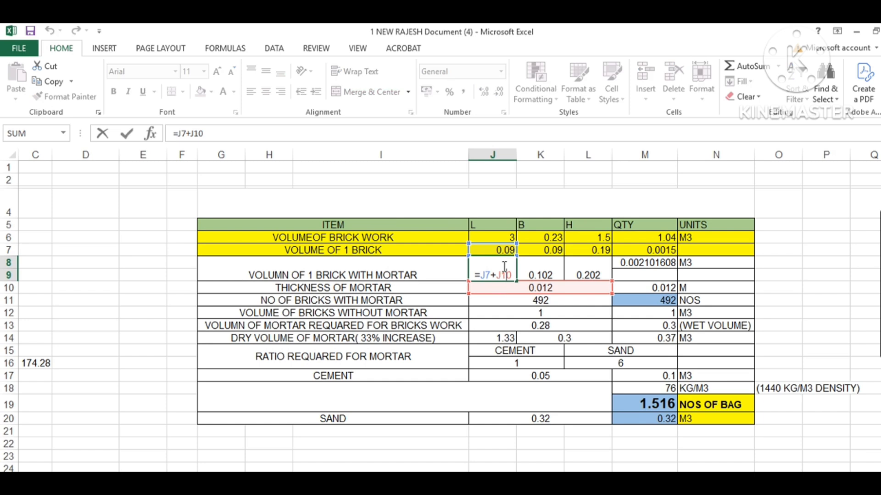
key(Escape)
double_click(552, 268)
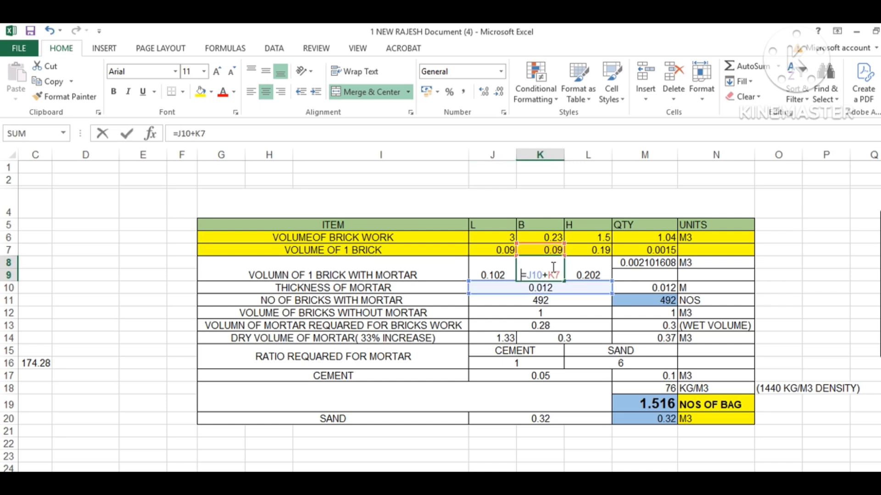
key(Escape)
double_click(589, 269)
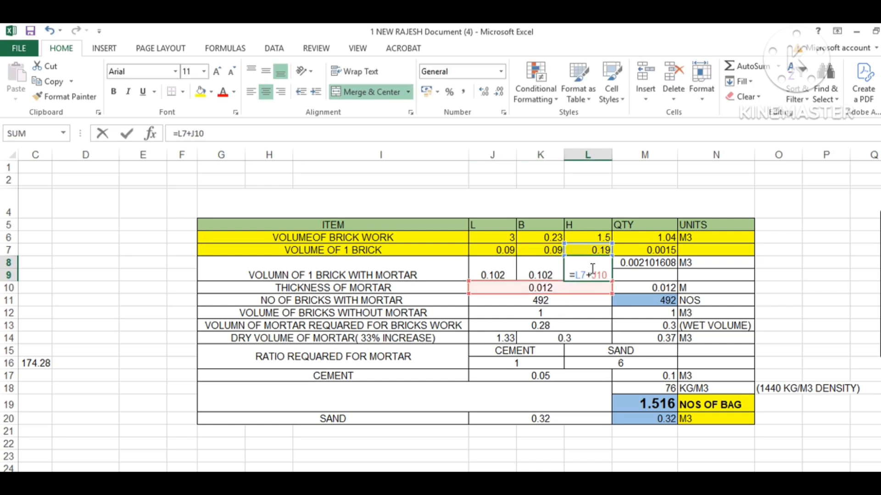
key(Escape)
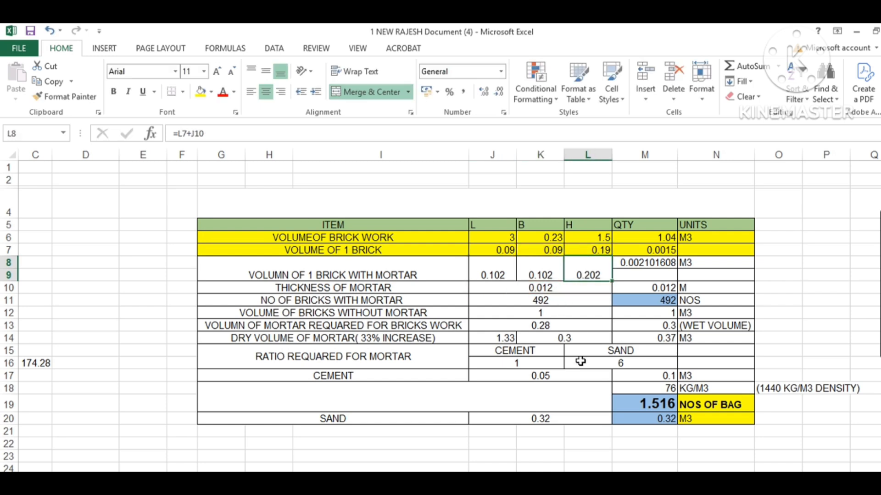
double_click(647, 261)
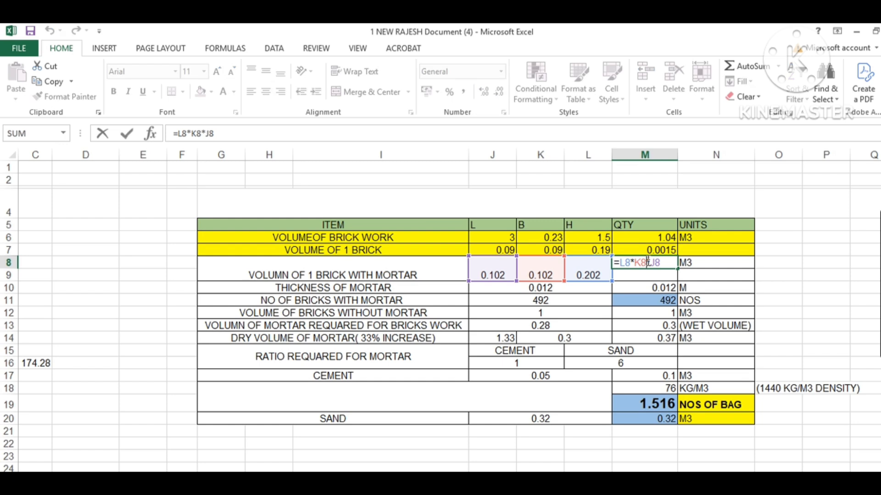
key(ctrl+Return)
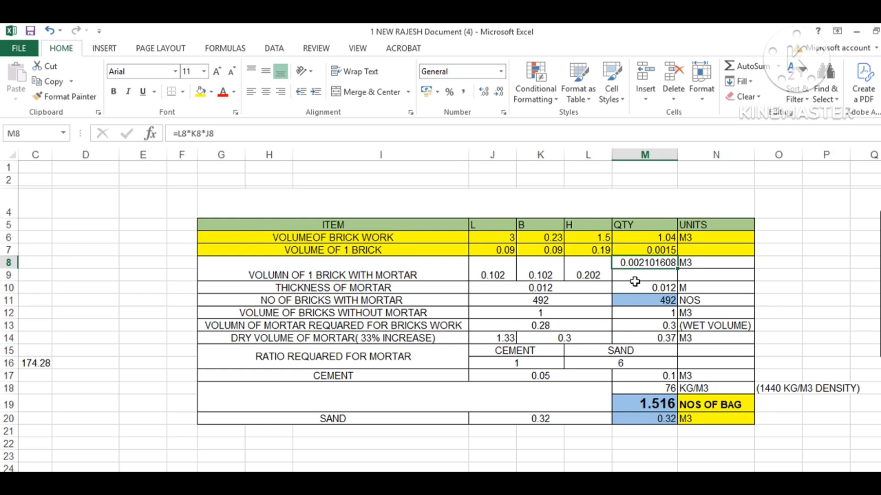
- Fill the rows for the volume of 1 brick with mortar and the mortar thickness with yellow through the quantity column (G8:M10)
drag(345, 270, 643, 265)
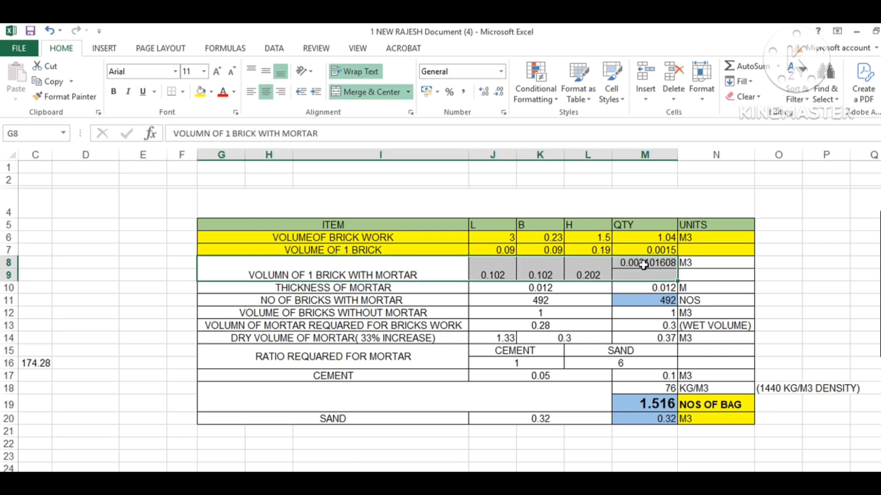
click(200, 91)
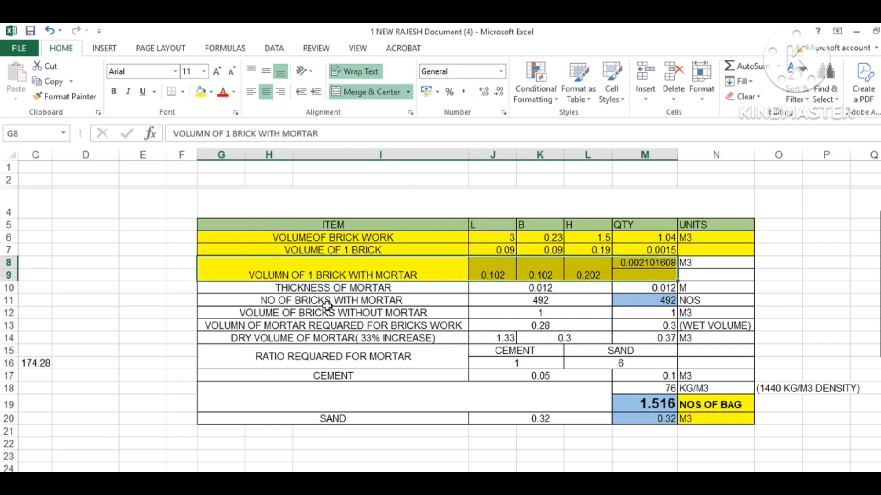
drag(358, 288, 662, 284)
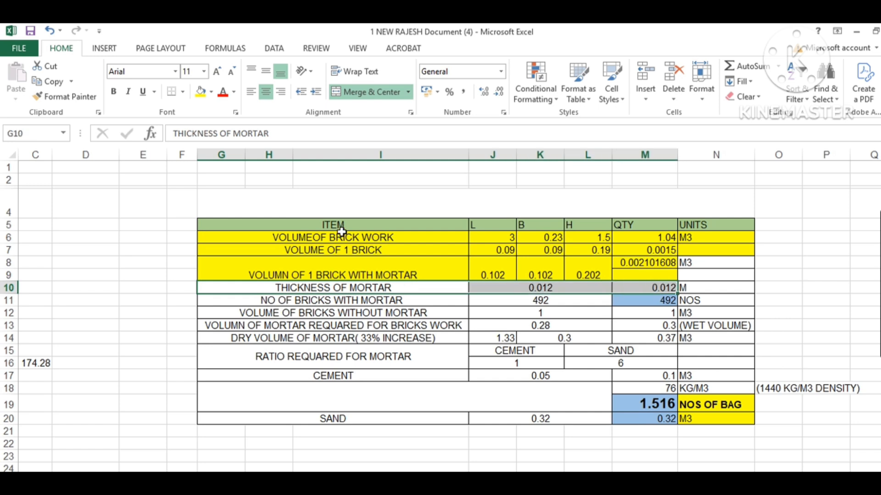
click(199, 91)
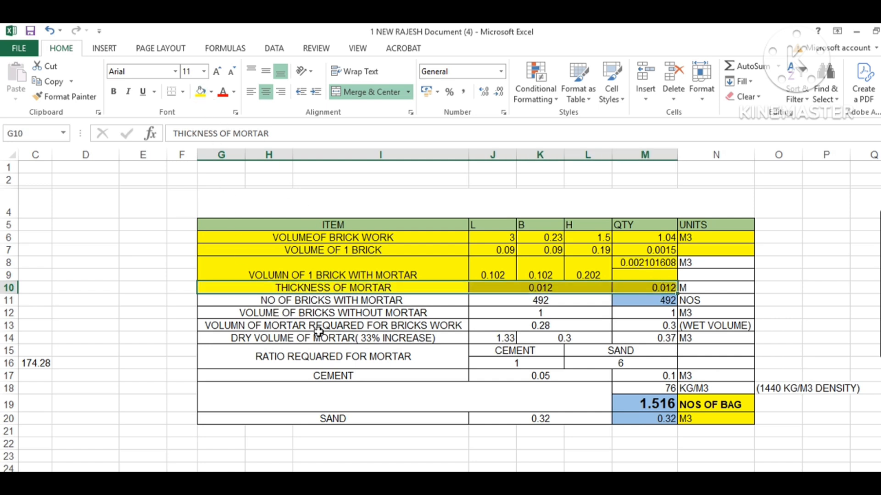
- Try a mortar thickness of 0.010 in J10, and undo the change
drag(335, 299, 655, 298)
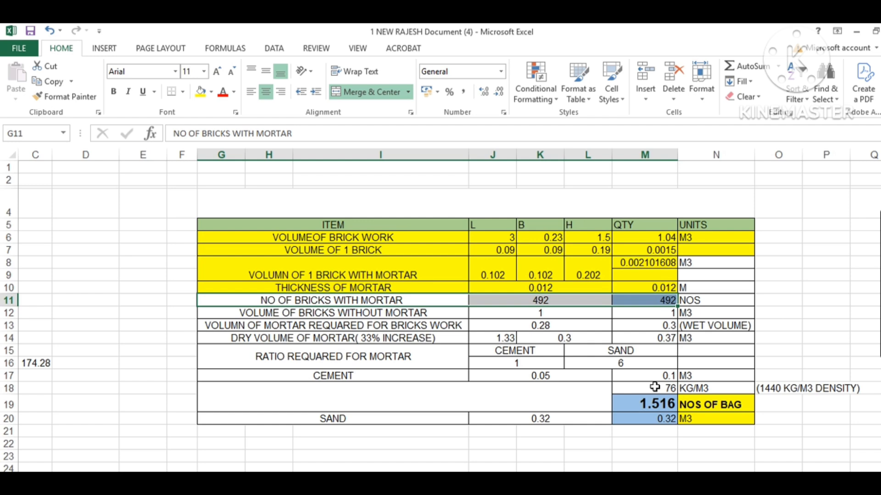
double_click(581, 288)
text(0)
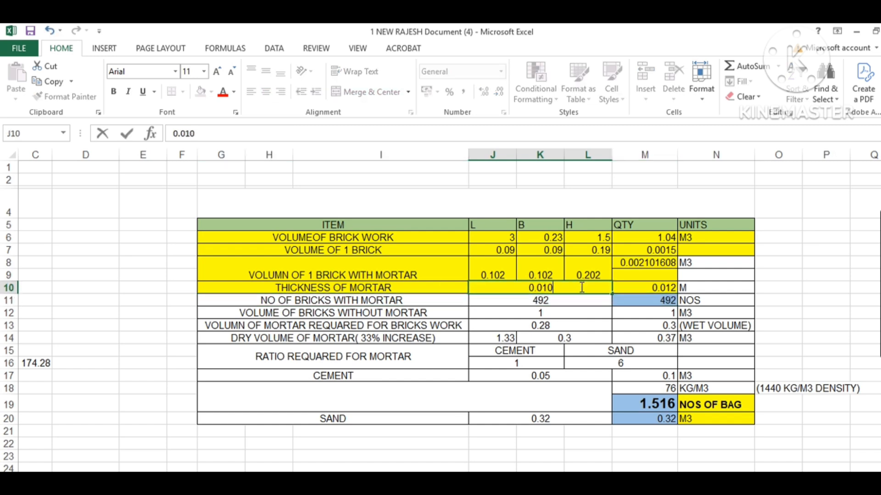
key(Return)
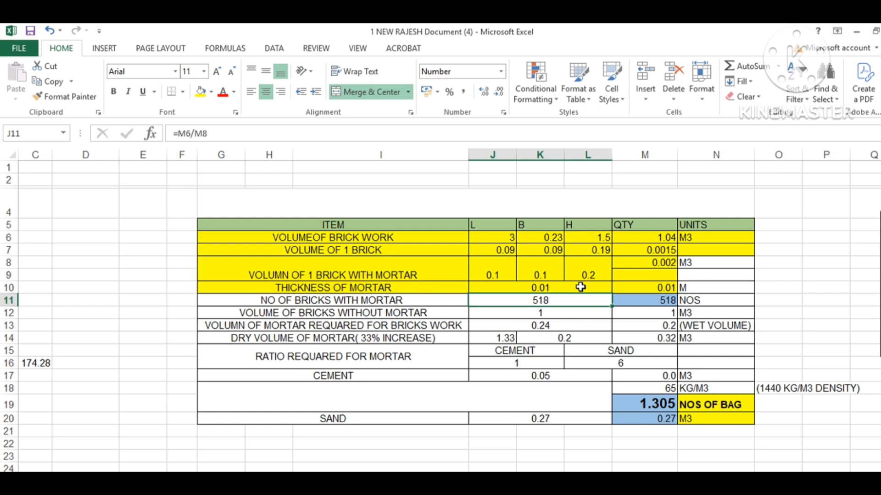
key(ctrl+z)
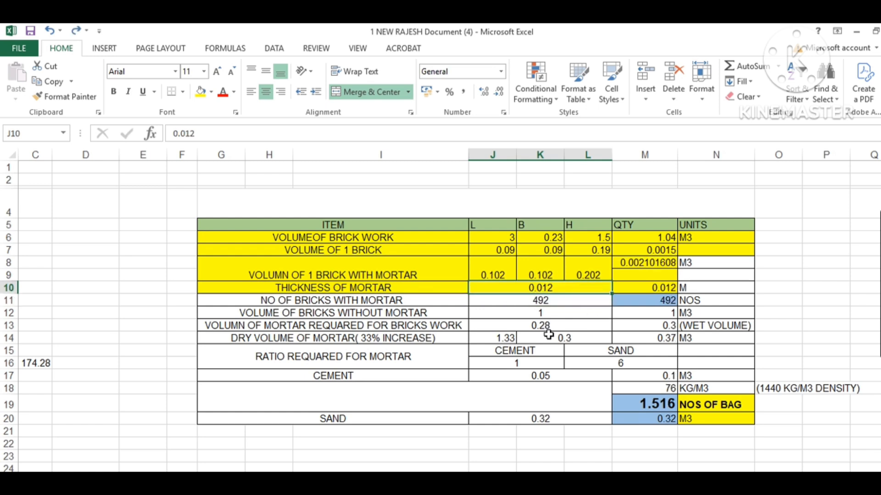
- Fill the row for the number of bricks with mortar, from item name through quantity (G11:M11), with yellow
drag(644, 300, 293, 302)
click(200, 91)
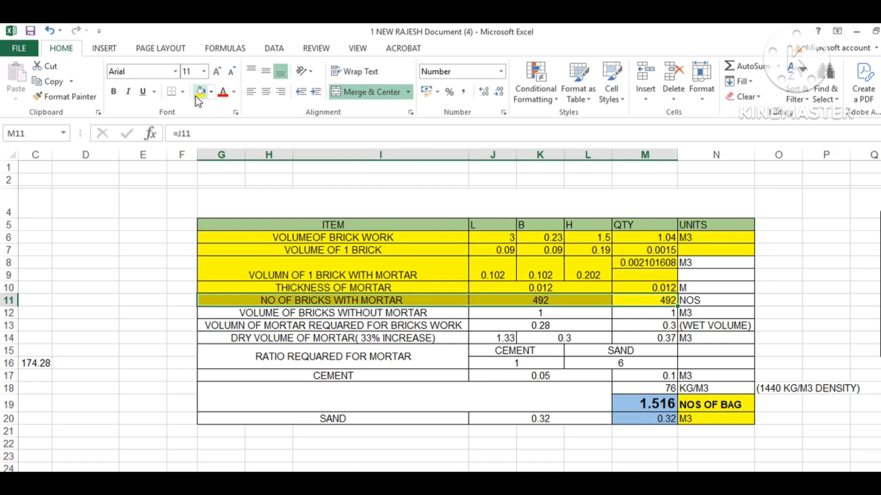
- Inspect the formulas for the number of bricks with mortar and the volume of 1 brick with mortar it divides by
click(517, 300)
double_click(517, 300)
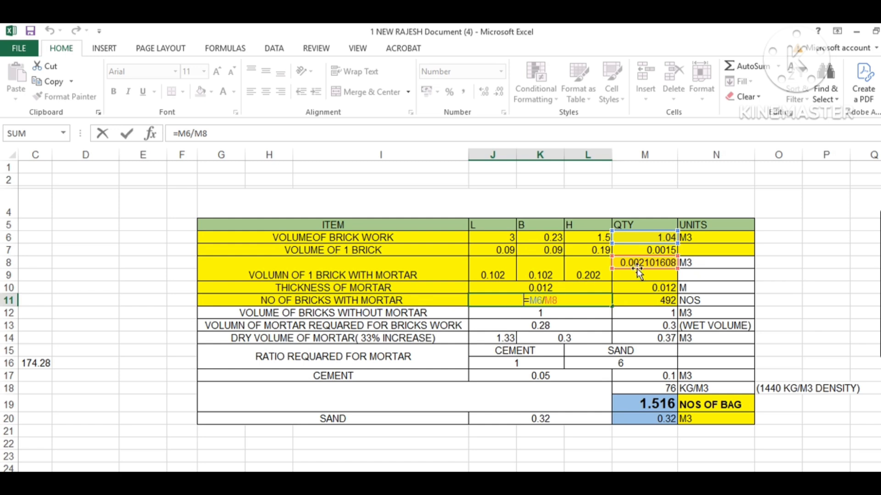
key(Escape)
double_click(660, 260)
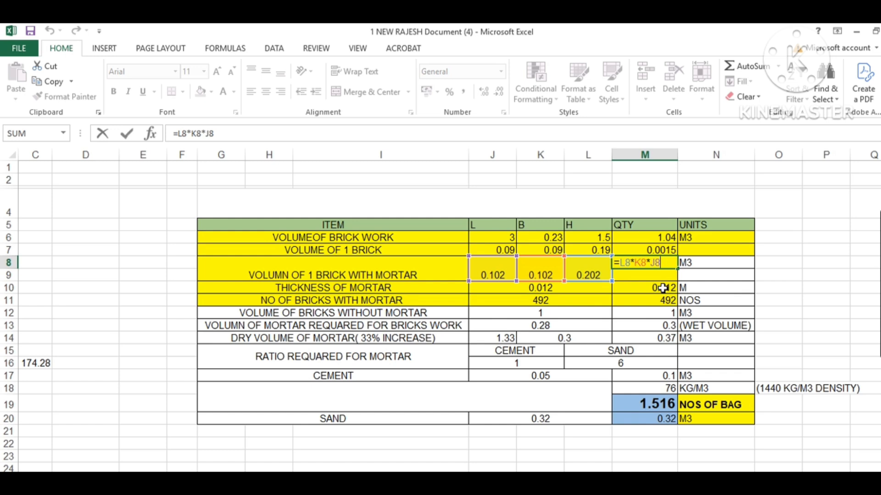
key(ctrl+Return)
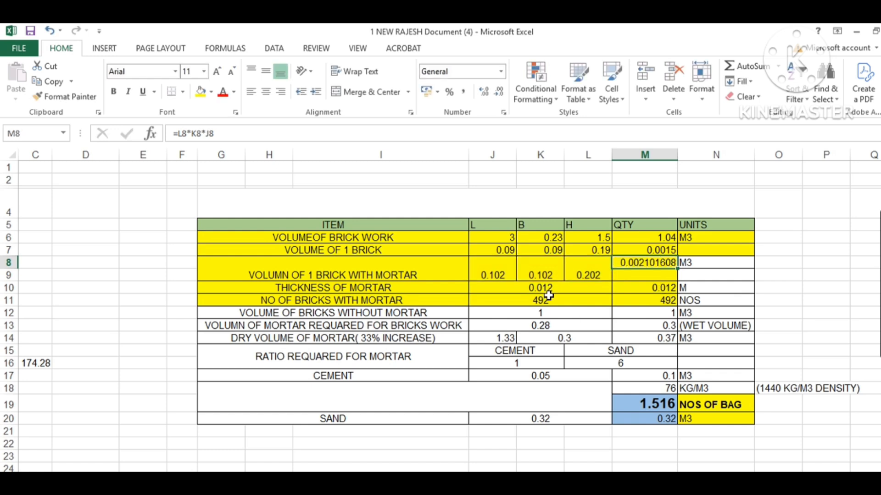
click(552, 299)
double_click(554, 300)
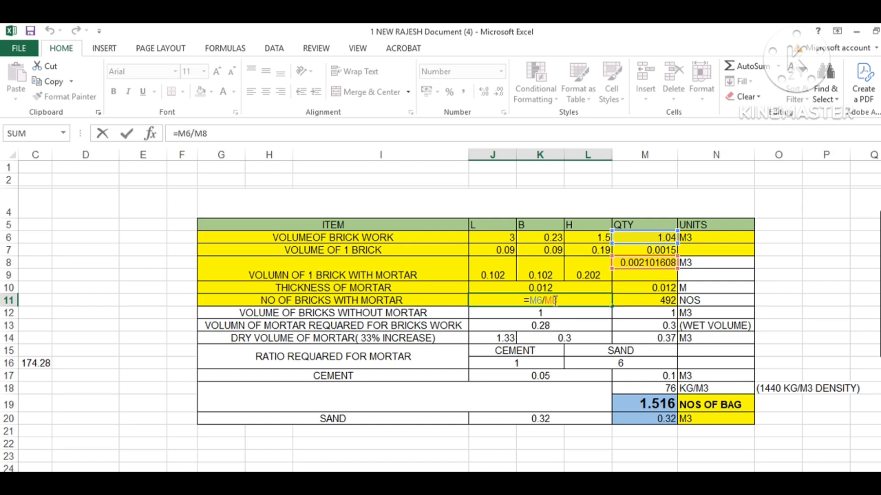
key(Return)
click(644, 299)
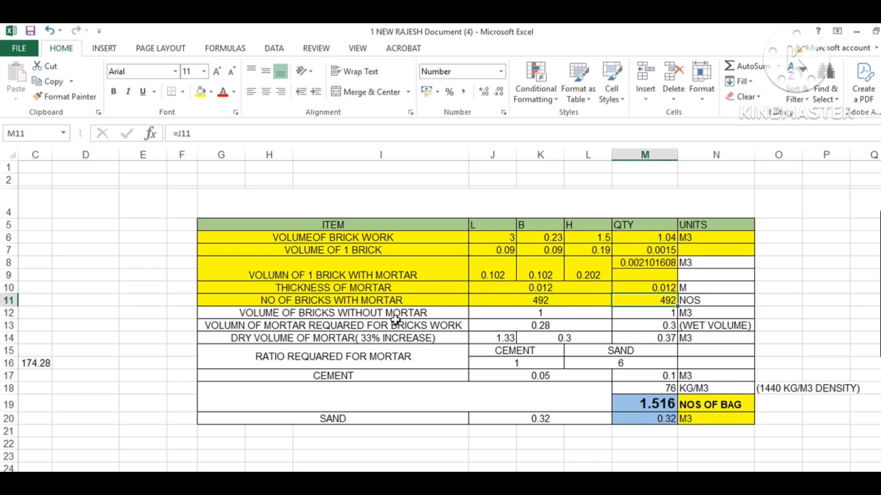
- Inspect the formula in J12 for the volume of bricks without mortar
drag(422, 312, 638, 313)
double_click(558, 313)
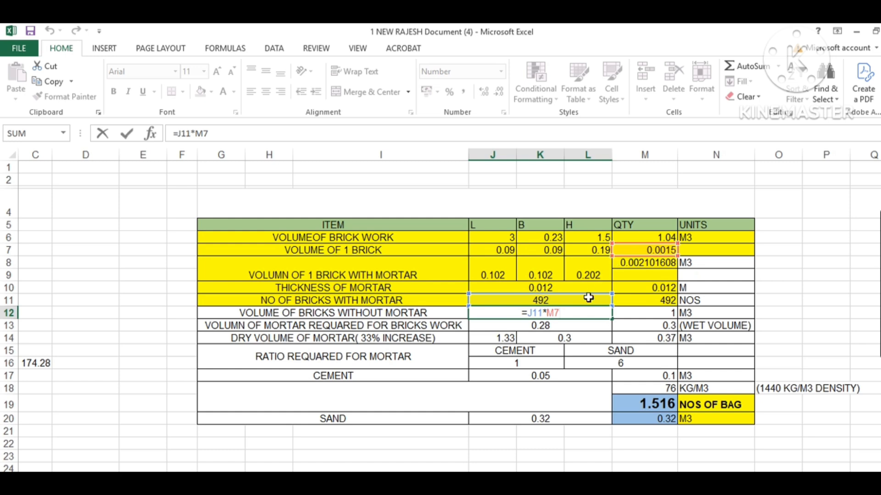
key(ctrl+Return)
double_click(580, 312)
key(Escape)
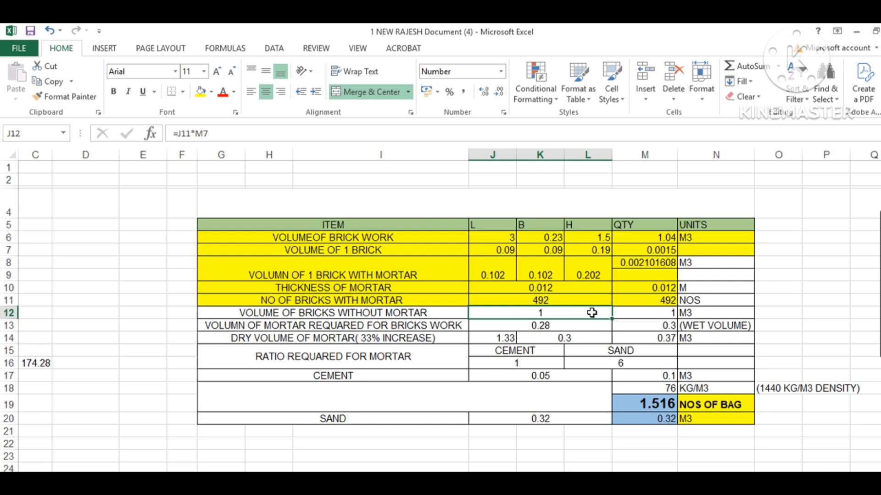
- Try brickwork quantities of 2, 10 and again 2 in M6
click(659, 236)
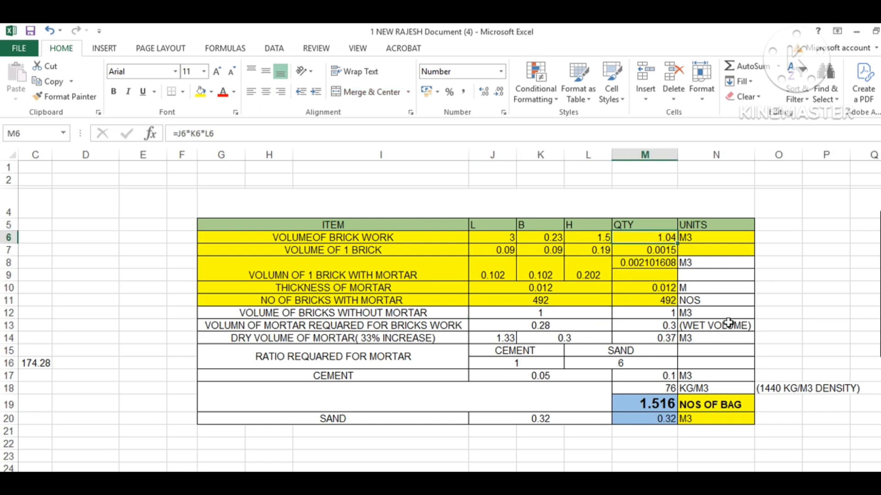
text(2)
key(Return)
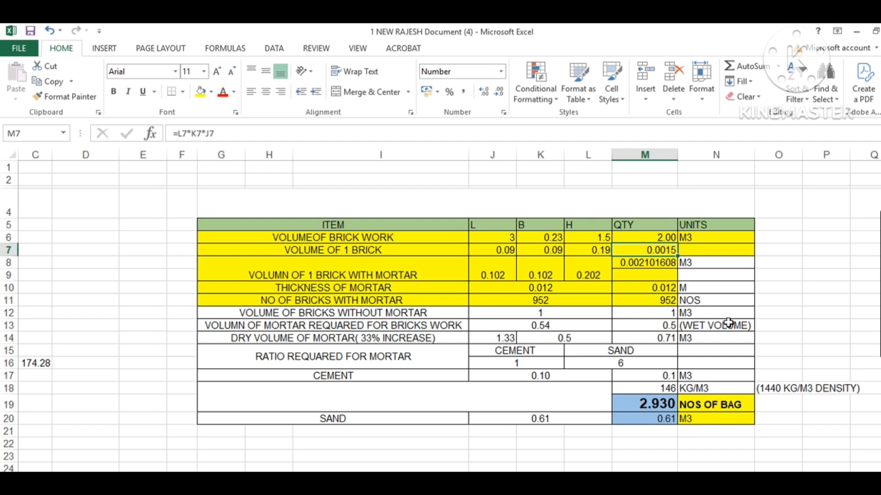
click(670, 237)
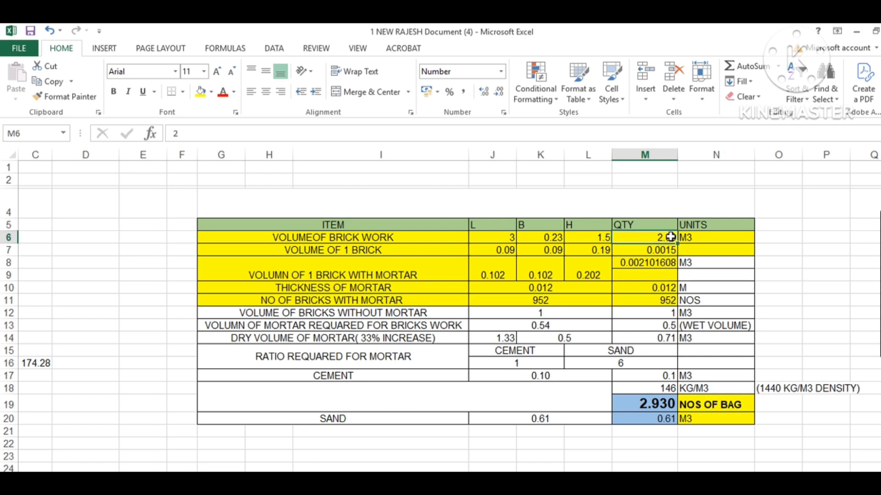
text(10)
key(Return)
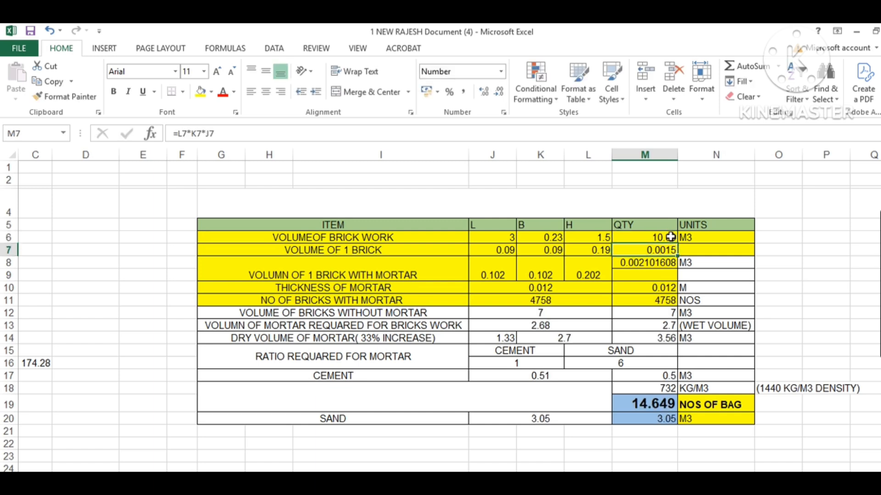
click(669, 237)
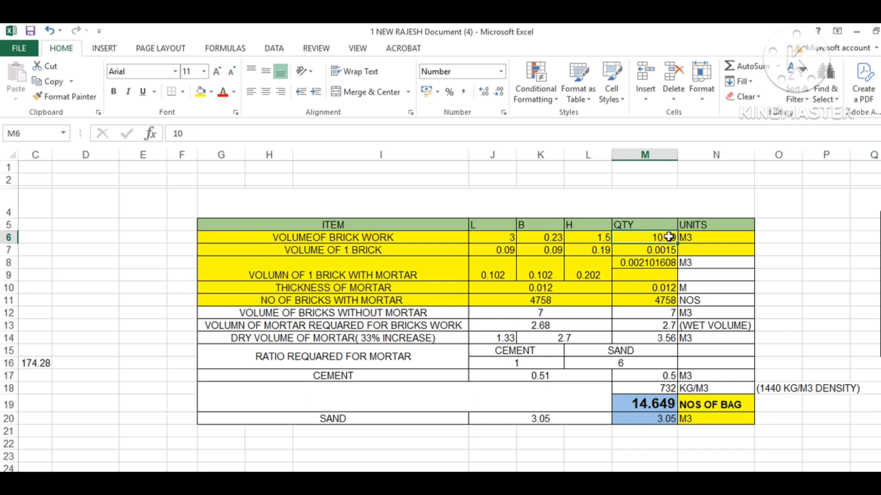
text(2)
key(Return)
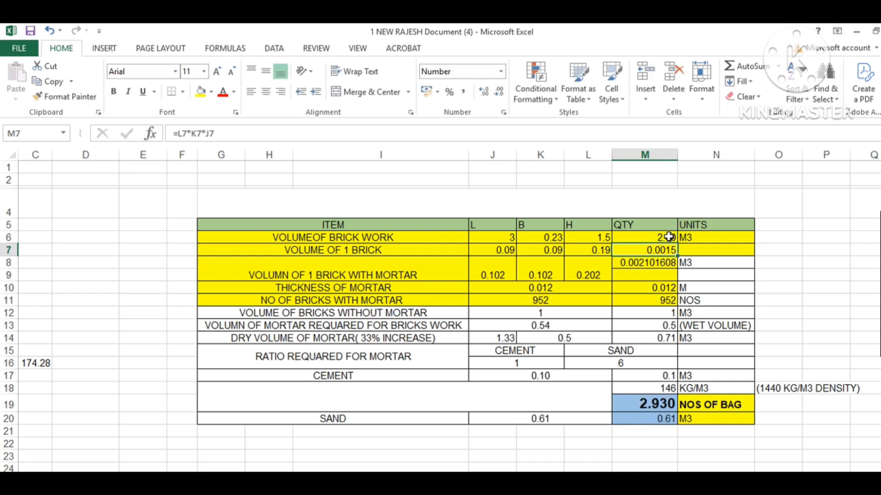
- Try brickwork quantities of 3 and 10 in M6, and undo the trial values back to the original formula
click(669, 237)
text(3)
key(Return)
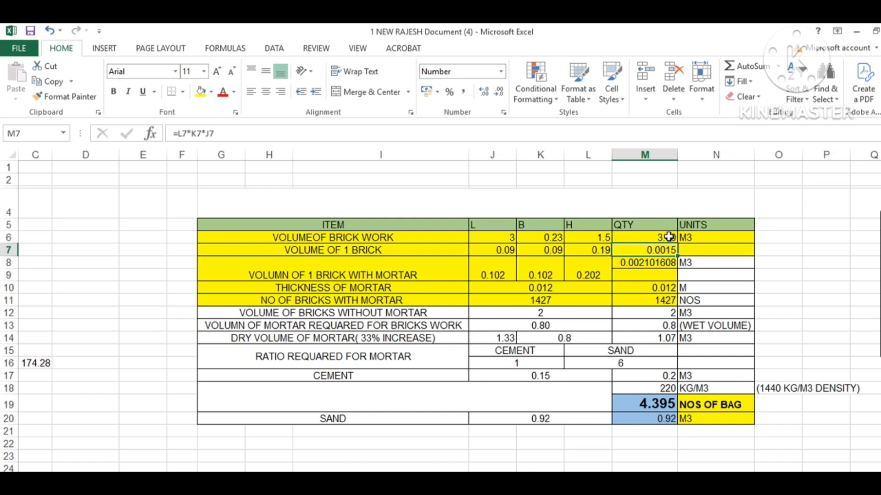
key(ctrl+z)
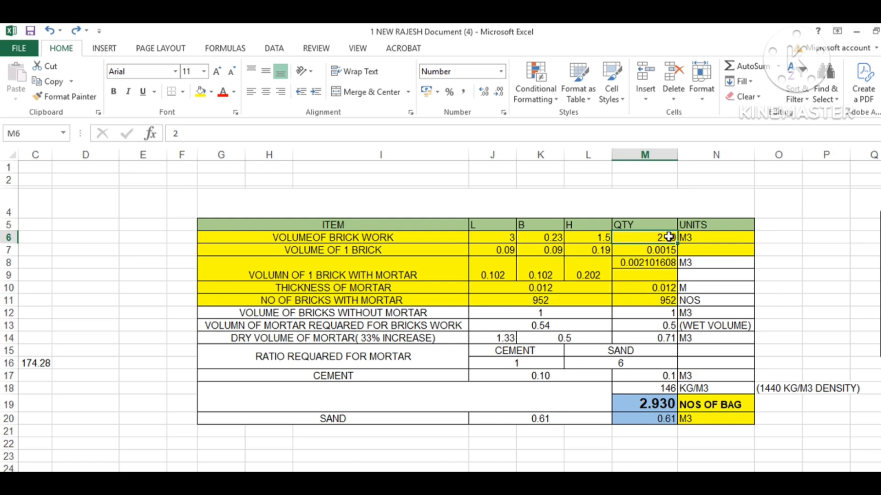
text(10)
key(ctrl+Return)
key(ctrl+z)
key(ctrl+z)
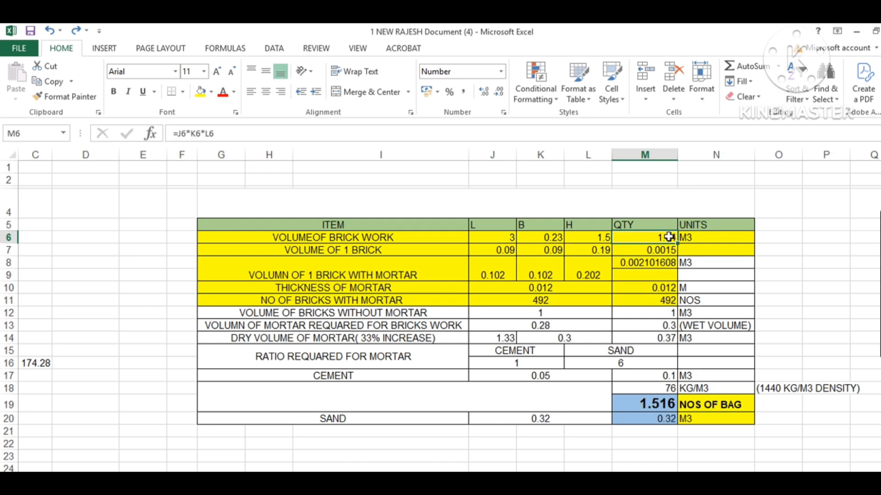
- Fill the row for the volume of bricks without mortar, from item name through quantity (G12:M12), with yellow
click(521, 356)
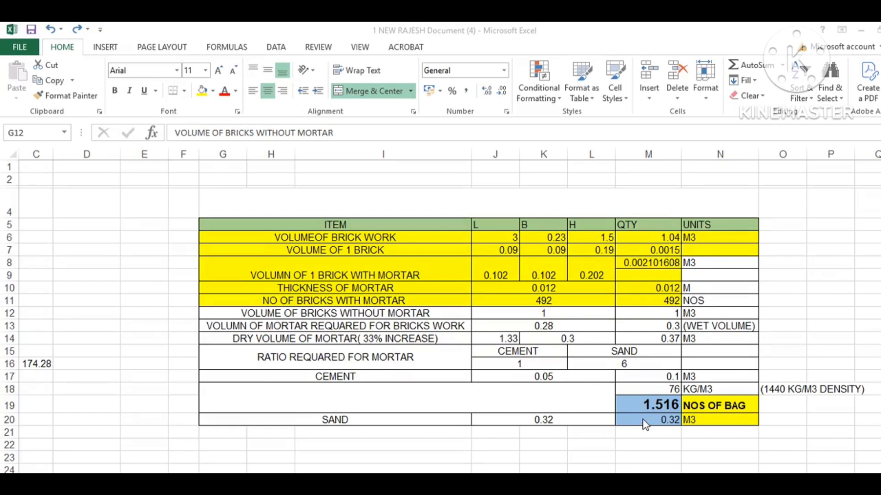
click(395, 312)
click(202, 90)
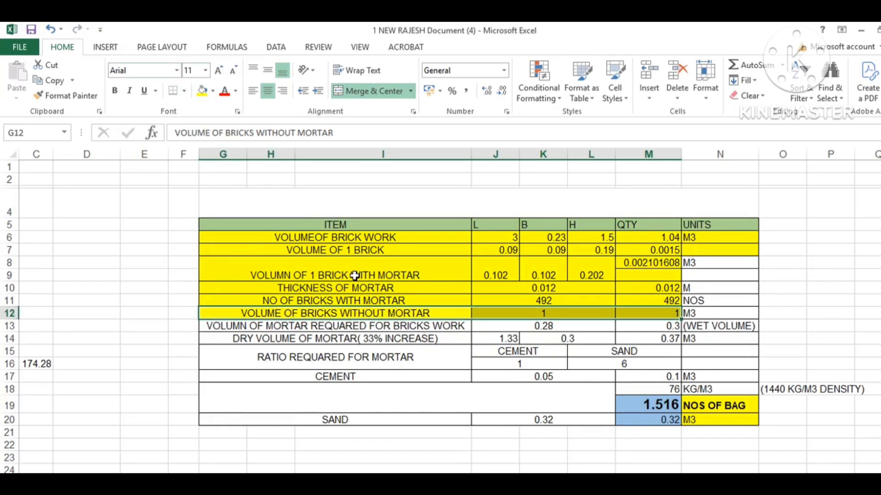
- Inspect the formulas in J13 and M13 for the volume of mortar required for the brickwork
click(371, 329)
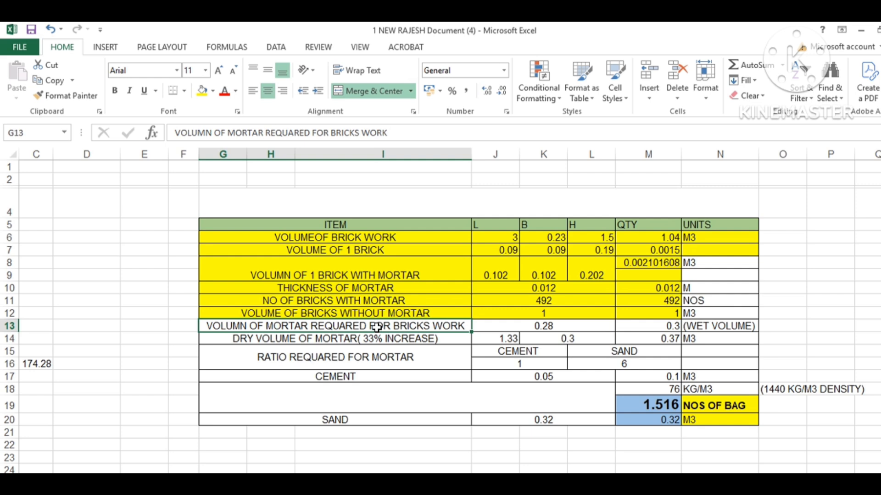
drag(377, 327, 686, 317)
double_click(581, 327)
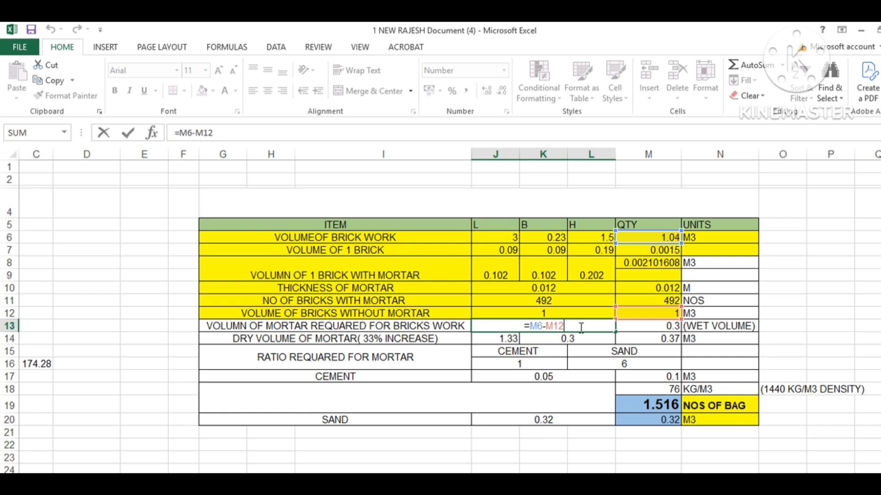
key(ctrl+Return)
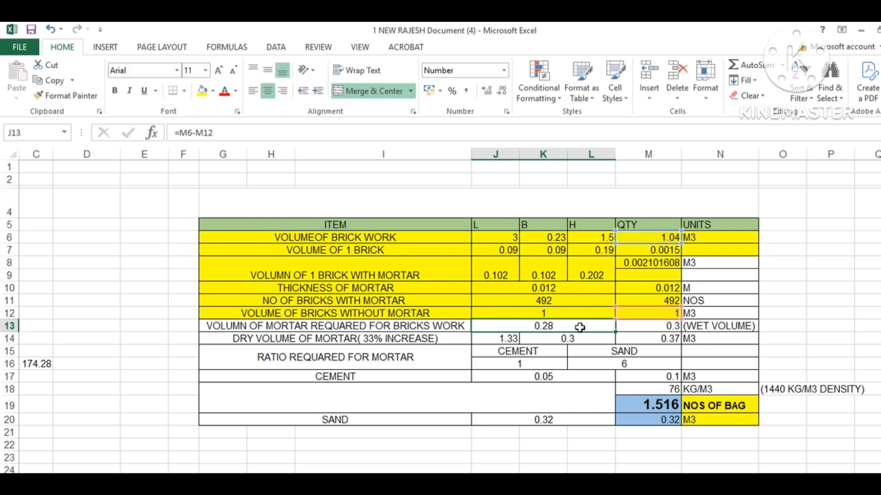
click(665, 324)
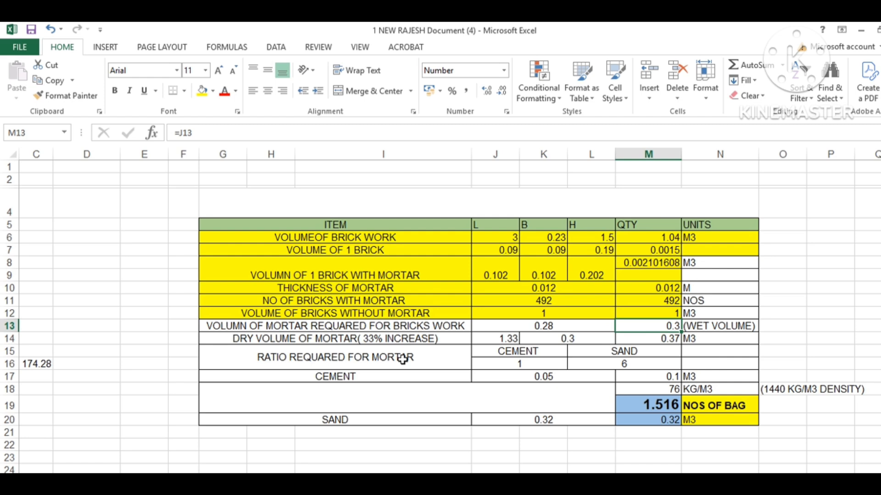
- Inspect the 33% increase factor, wet volume reference and quantity formulas in the dry volume of mortar row (J14, K14, M14)
double_click(499, 339)
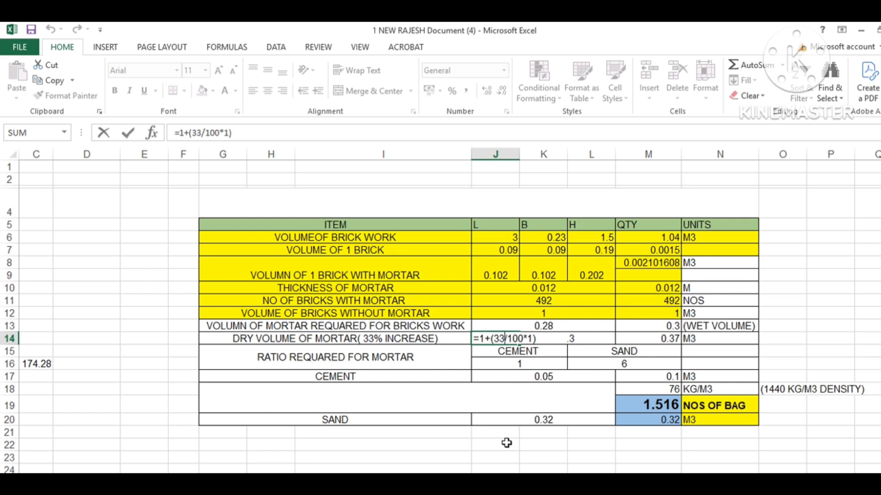
key(Escape)
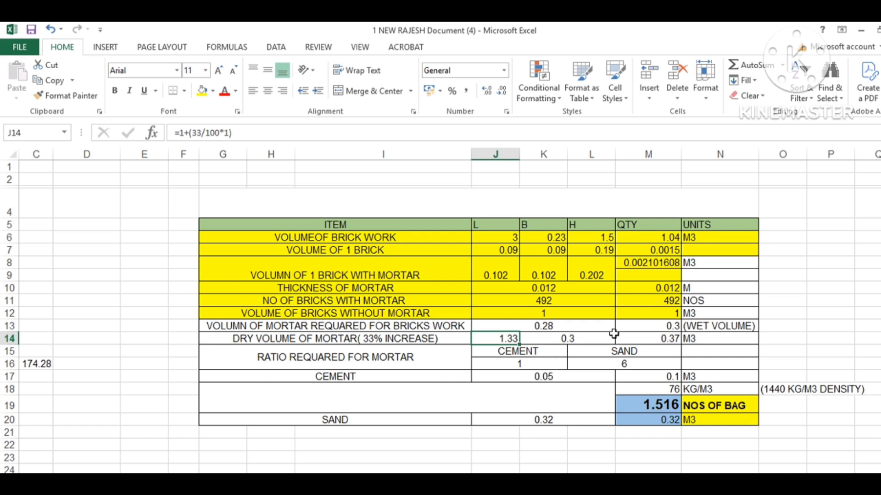
double_click(601, 340)
click(662, 339)
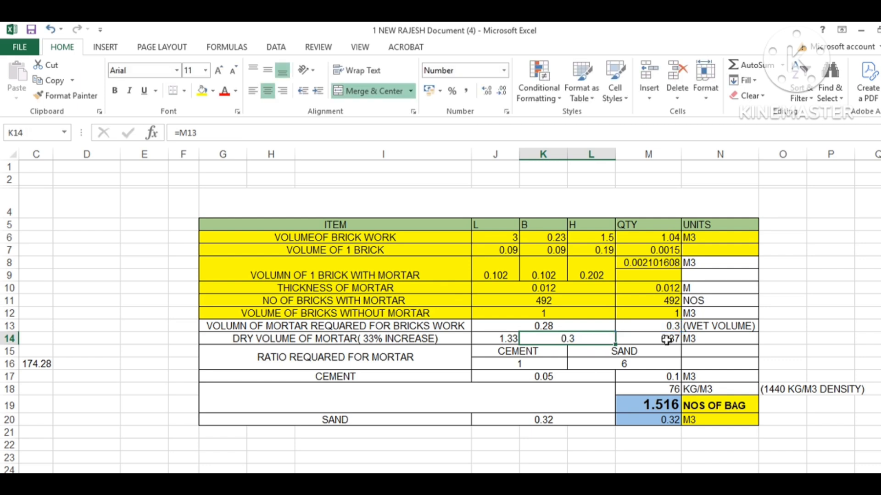
double_click(662, 339)
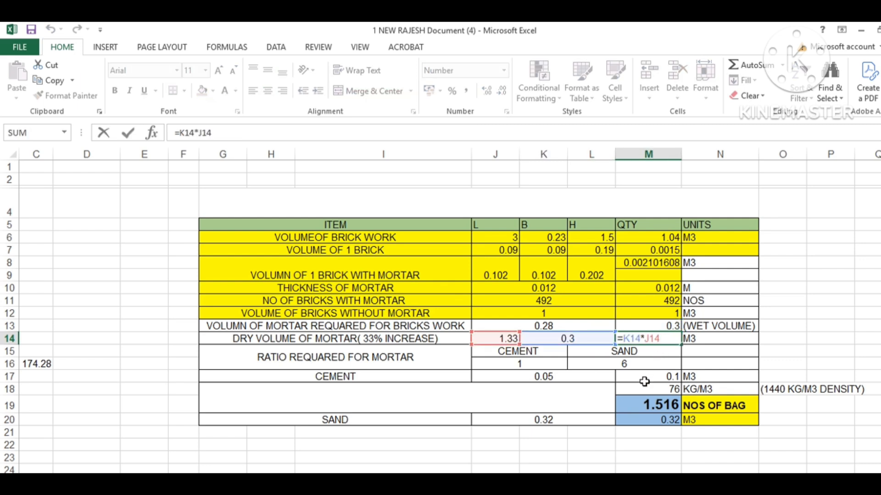
key(Escape)
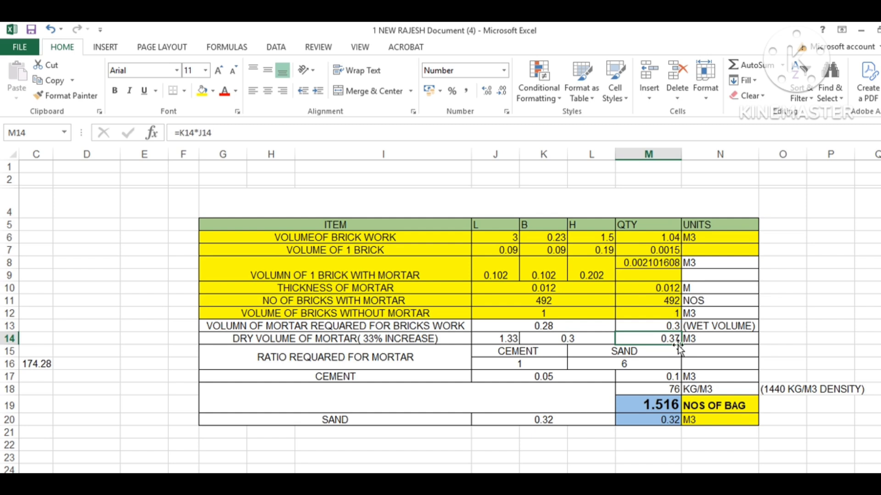
- Fill the rows for the required mortar volume and the dry mortar volume through the quantity column (G13:M14) with yellow
drag(670, 342, 259, 326)
click(202, 90)
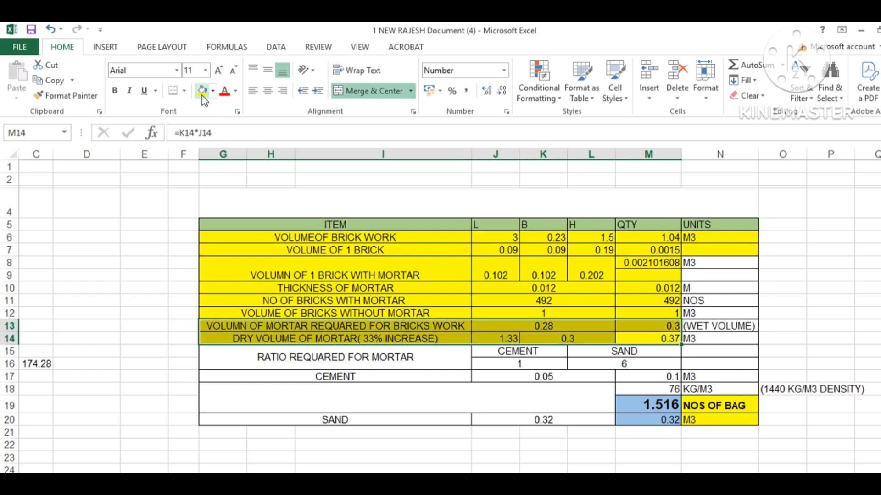
- Fill the mortar ratio rows, including the cement and sand parts (G15:M16), with yellow
click(525, 364)
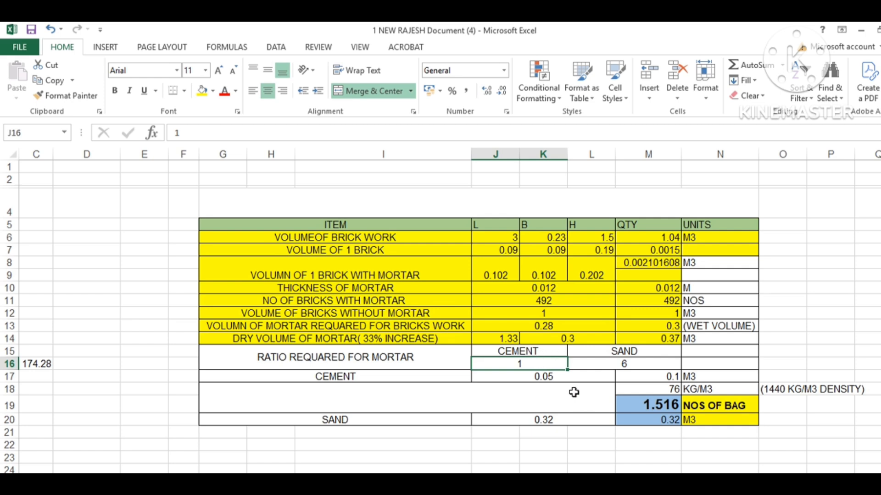
drag(413, 367, 678, 363)
click(202, 91)
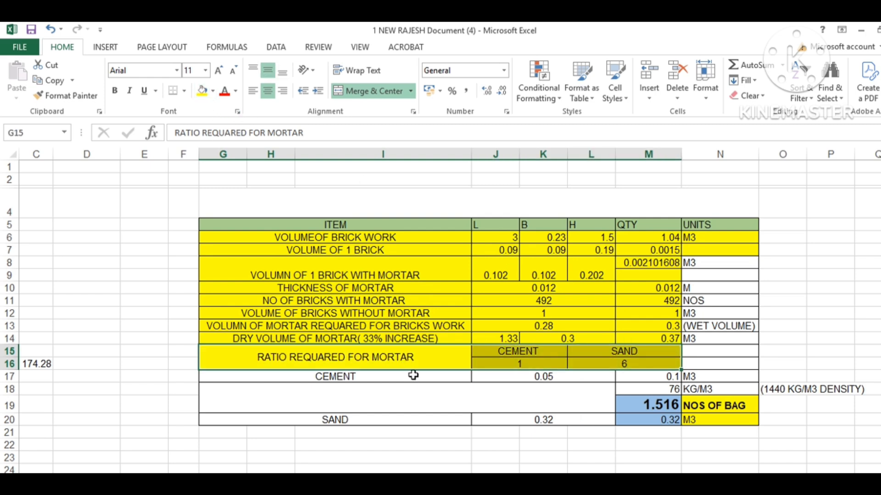
- Examine the cement volume formula in J17, including its cement share of the total ratio and the dry mortar volume reference
drag(413, 376, 649, 374)
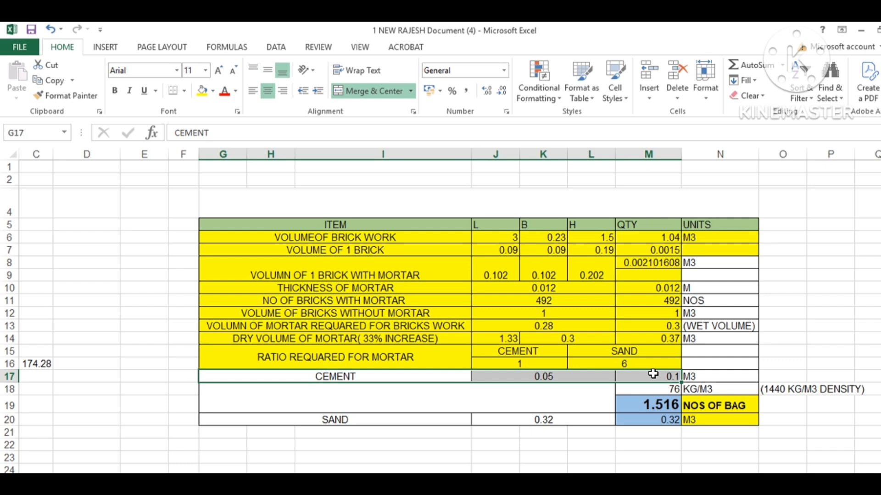
double_click(592, 375)
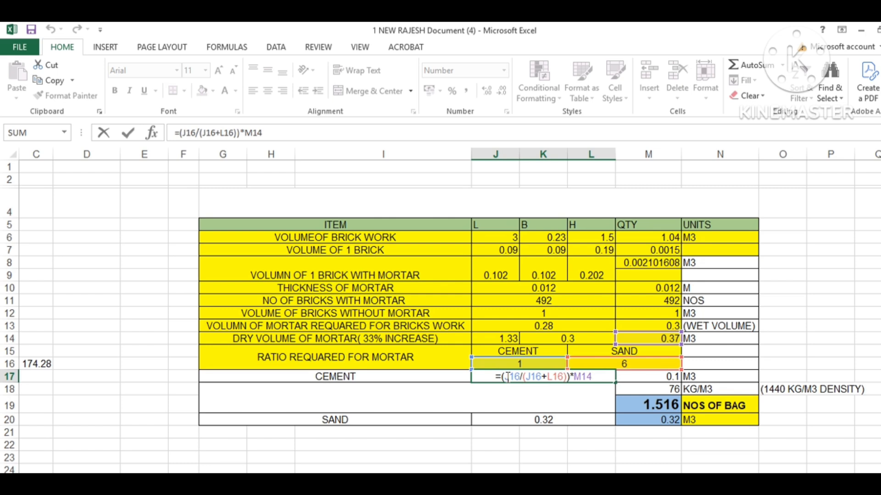
mouse_move(505, 377)
mouse_down()
mouse_move(537, 376)
mouse_move(520, 376)
mouse_up()
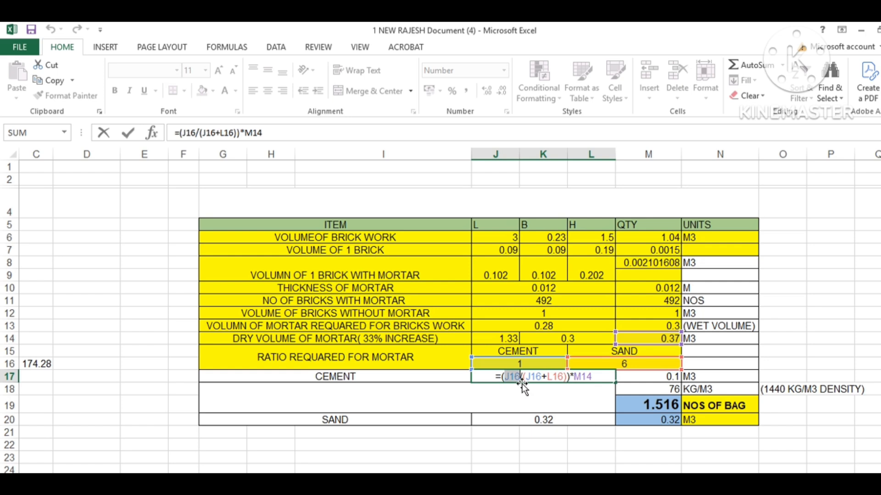
drag(526, 376, 567, 376)
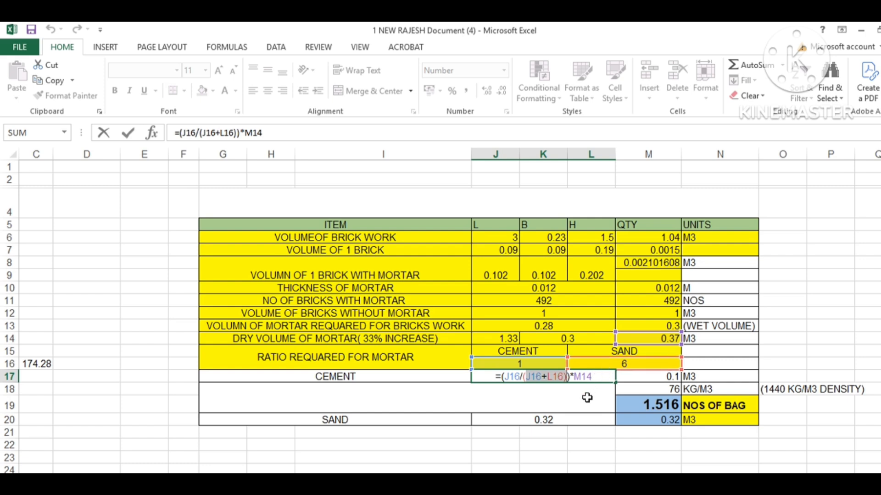
key(ctrl+Return)
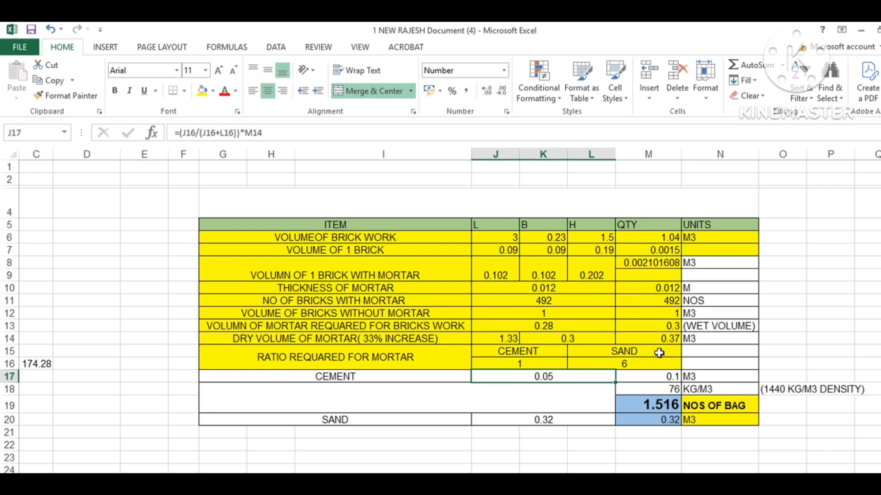
double_click(596, 374)
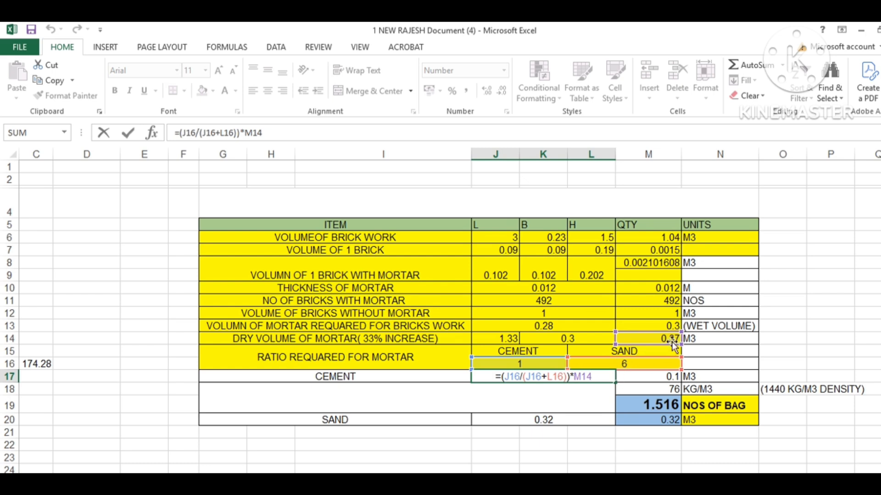
key(ctrl+Return)
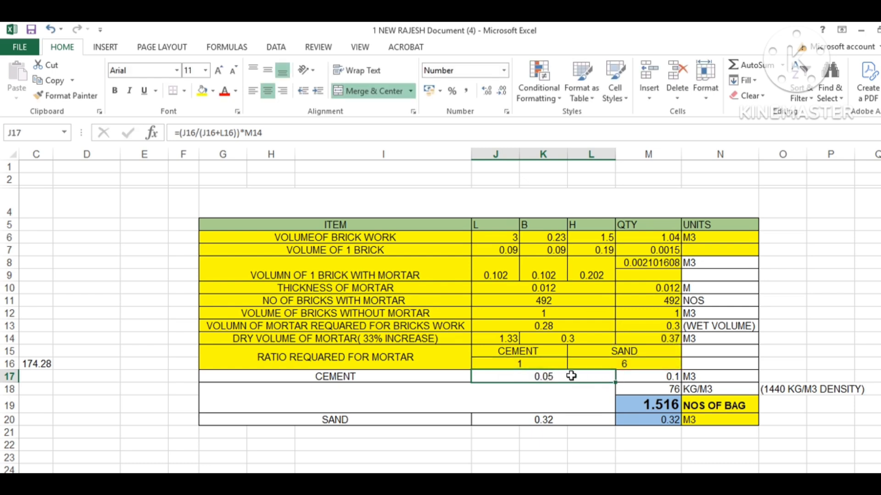
- Inspect the quantity formula in M17 of the cement row and its reference to the cement volume in J17
click(674, 376)
text(=J17)
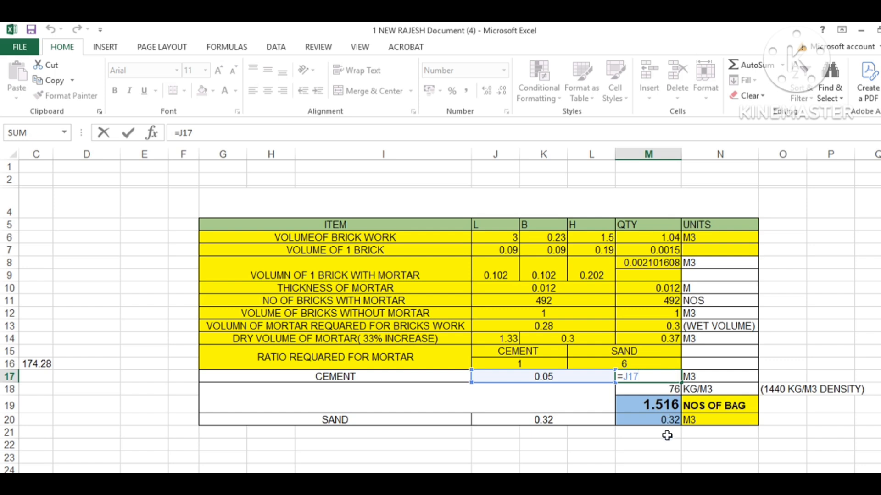
key(ctrl+Return)
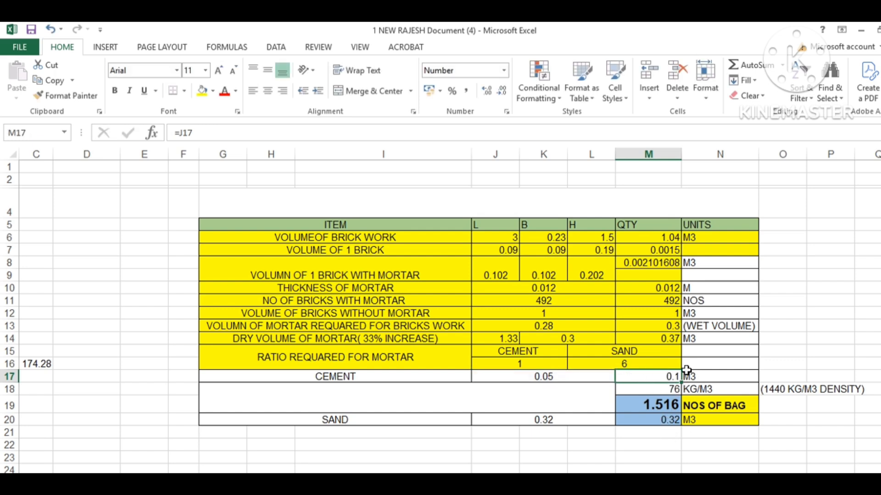
double_click(673, 377)
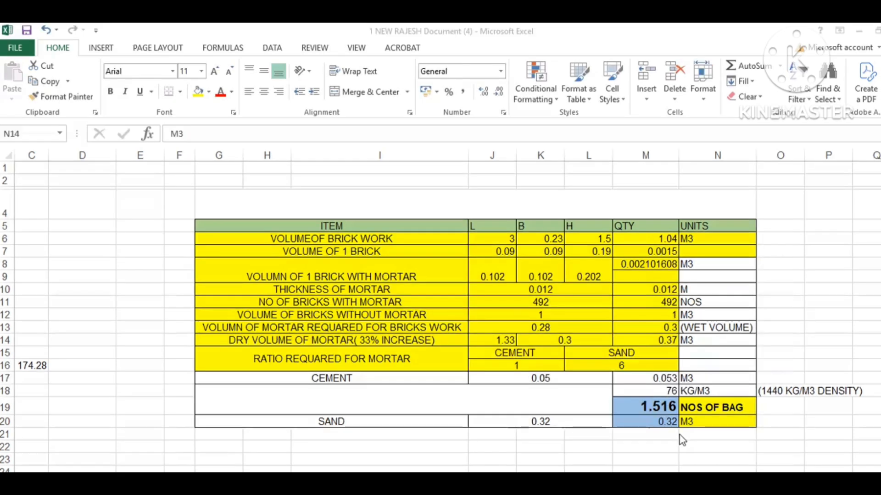
click(665, 378)
double_click(666, 379)
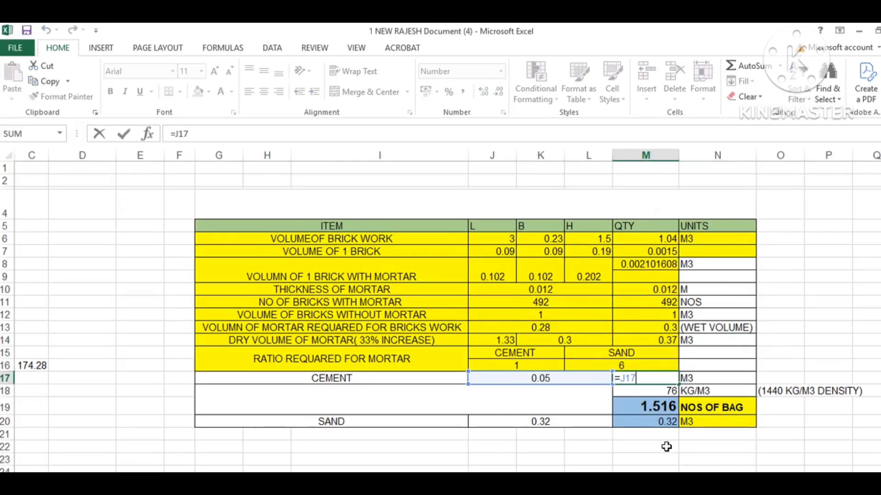
key(Escape)
- Inspect the cement weight formula in M18 and the number of bags formula in M19
double_click(672, 392)
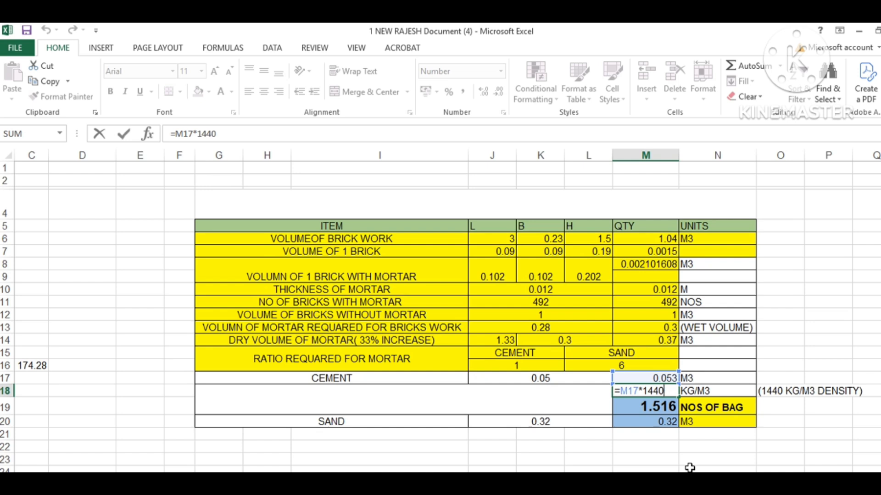
key(Return)
text(=M18/50)
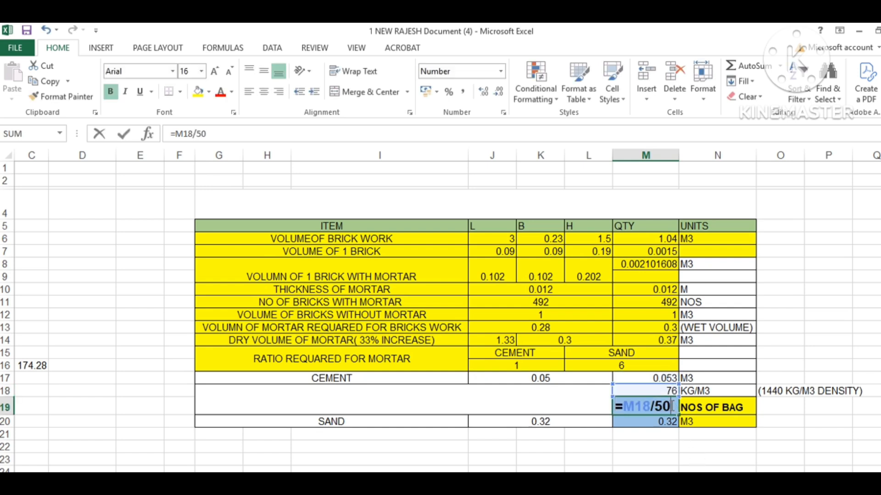
key(ctrl+Return)
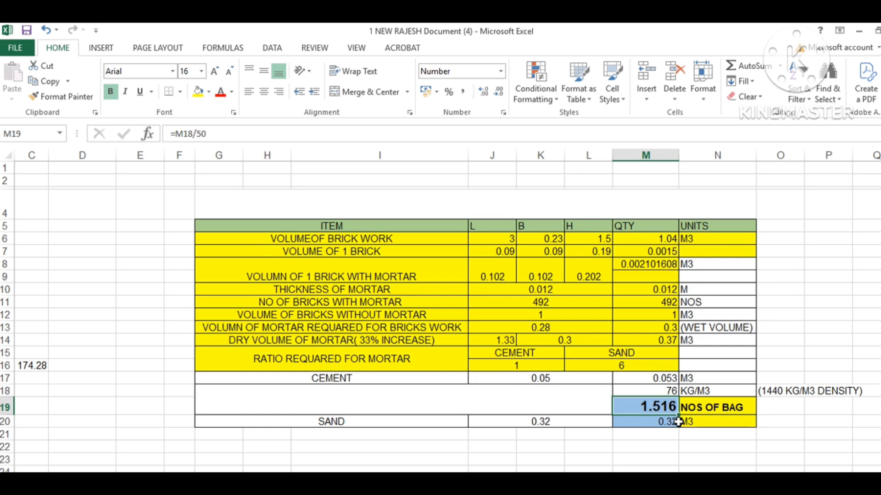
- Inspect the sand row's volume formula in J20 and its quantity formula in M20
drag(378, 422, 683, 420)
double_click(571, 424)
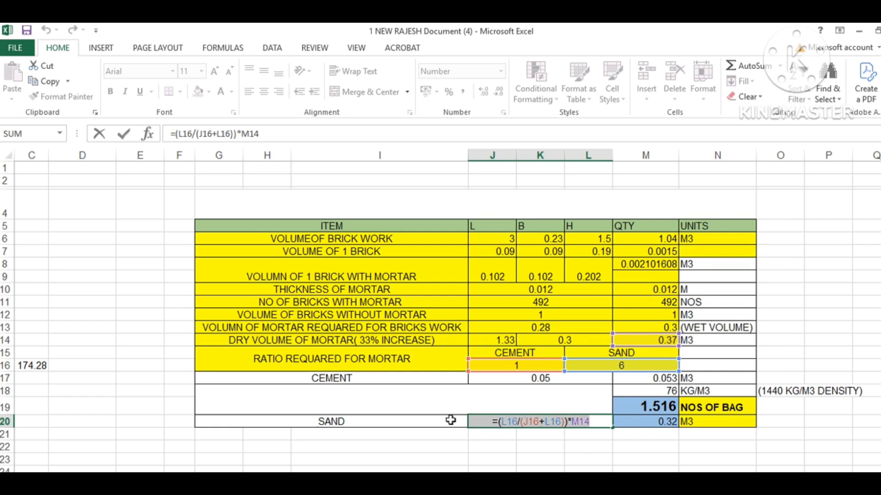
key(ctrl+Return)
double_click(659, 423)
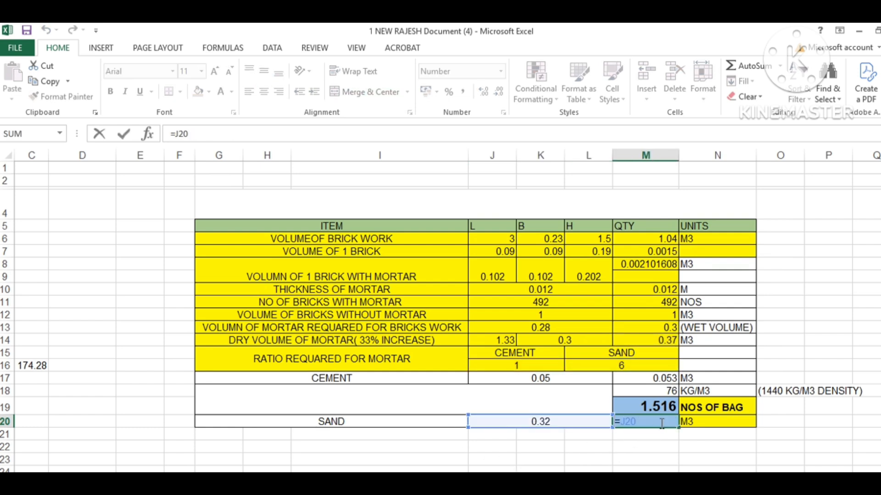
key(ctrl+Return)
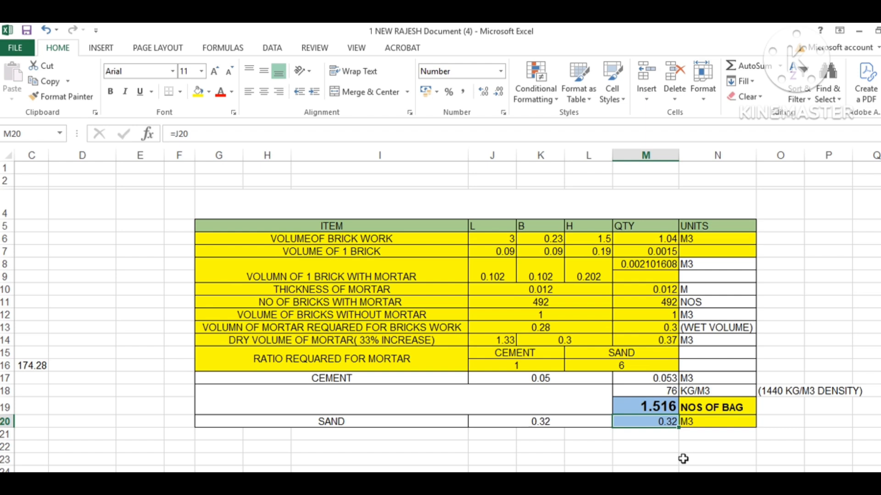